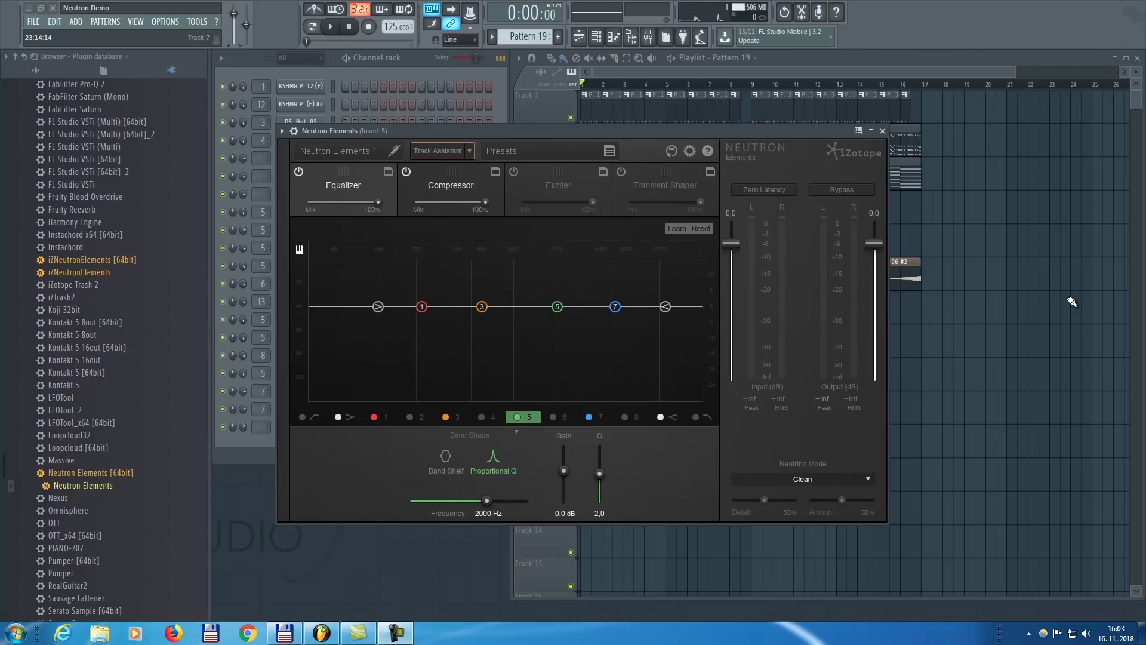
- Bring the playlist arrangement forward and play the track from the start, then stop
left_click(1073, 301)
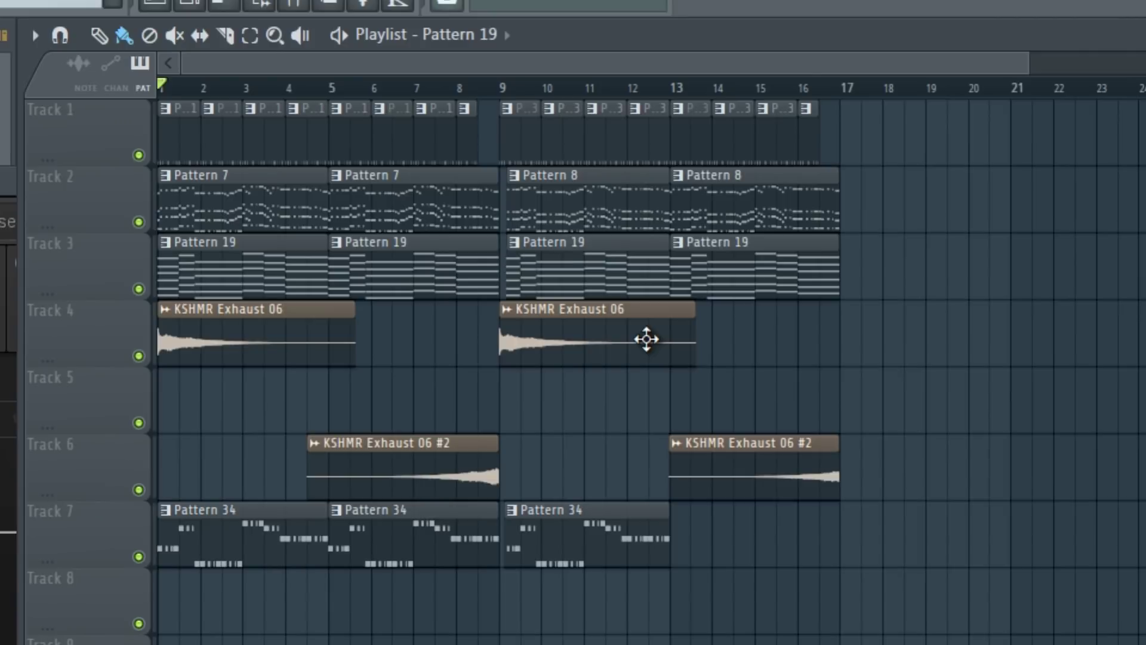
key("space")
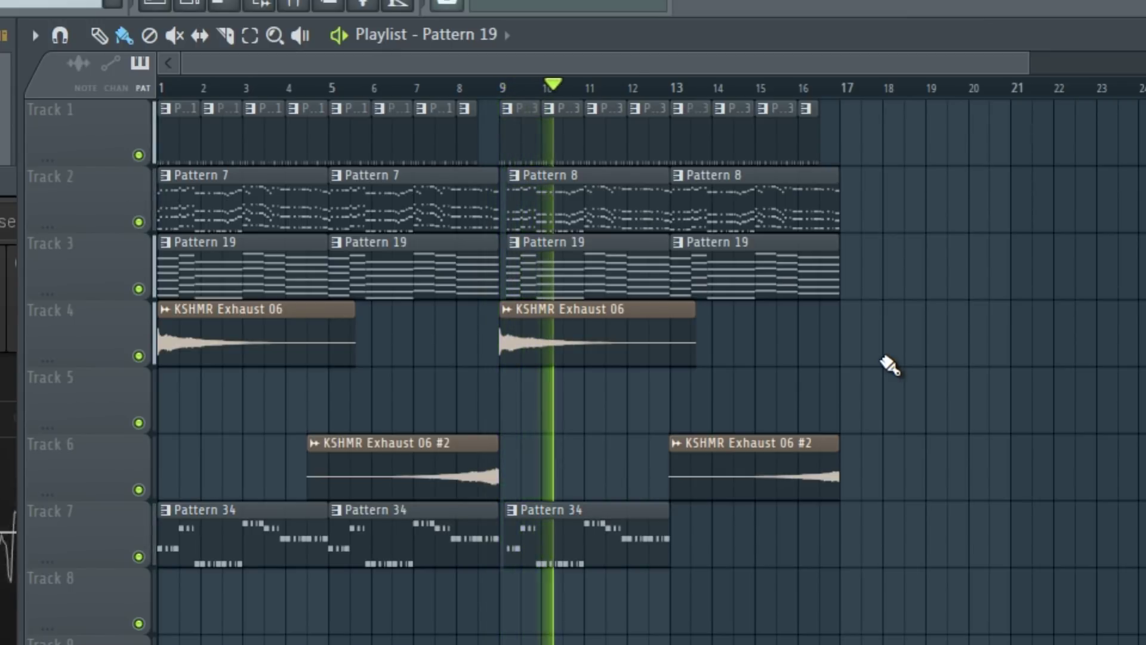
key("space")
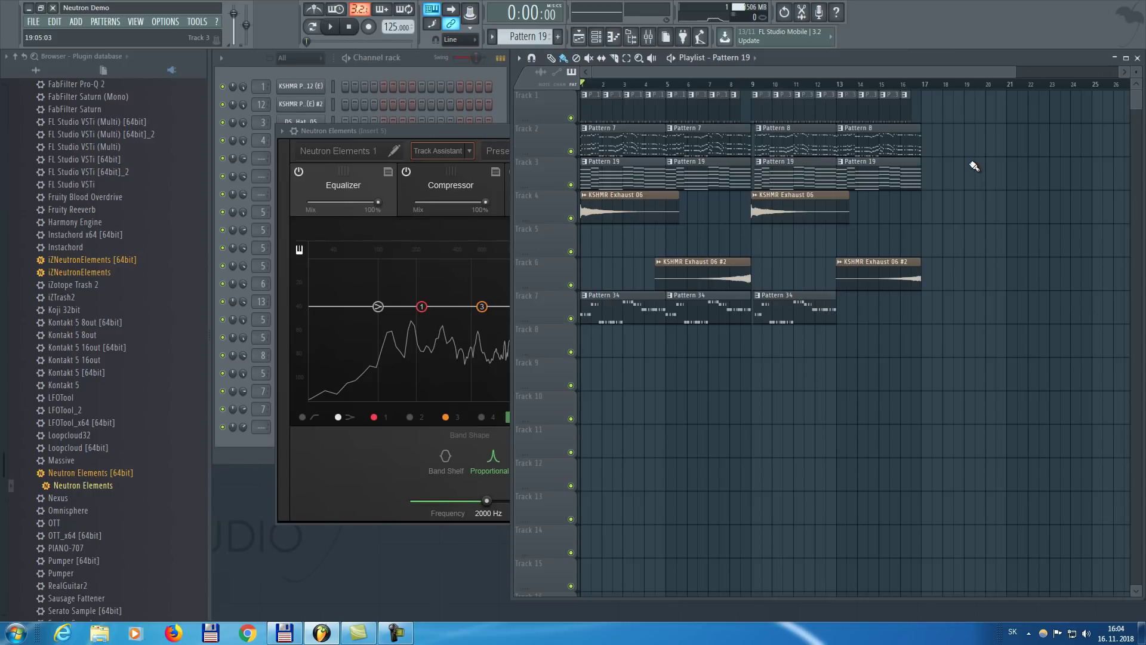
- Select Pattern 7 in the Channel rack, play it, and check insert 5 in the Mixer
left_click(747, 128)
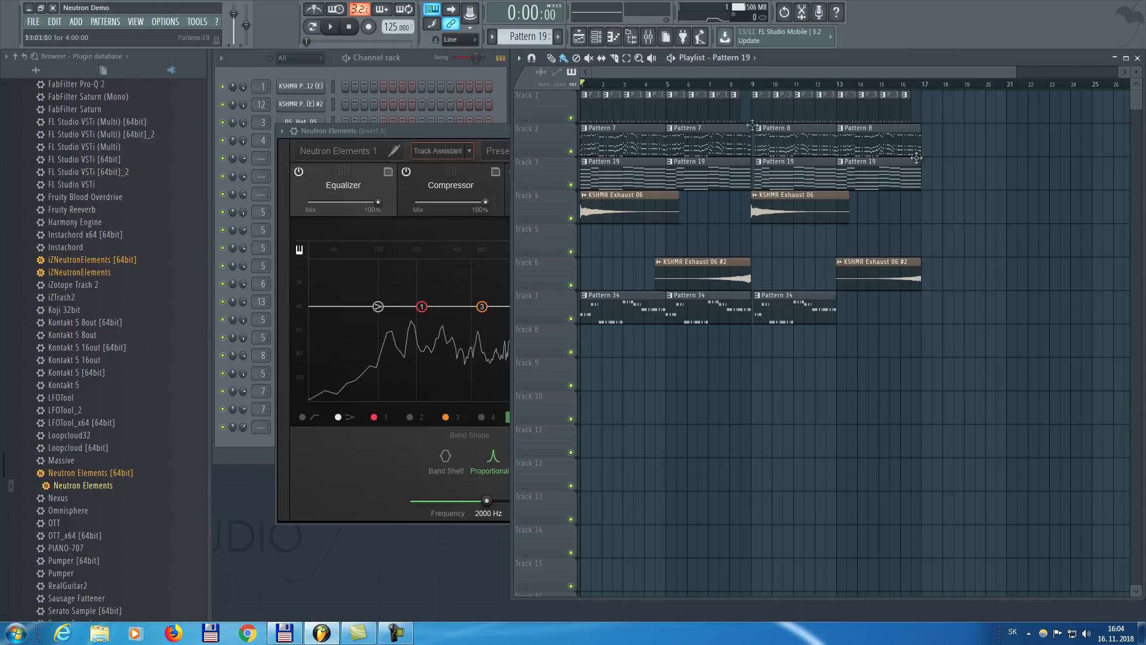
left_click(498, 127)
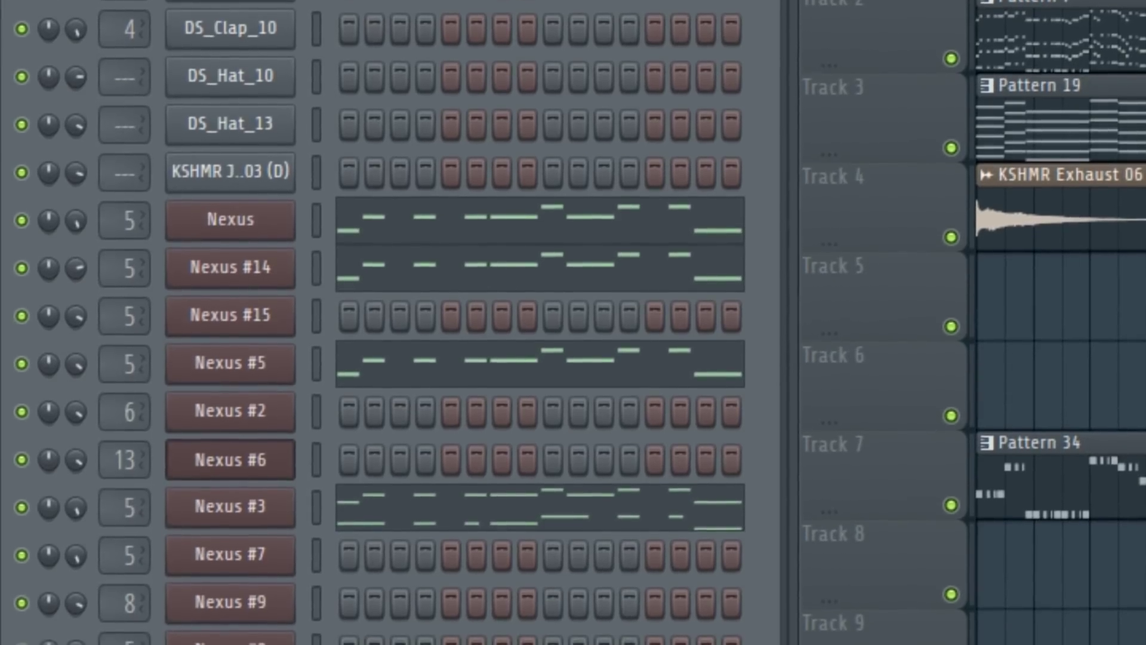
left_click(330, 26)
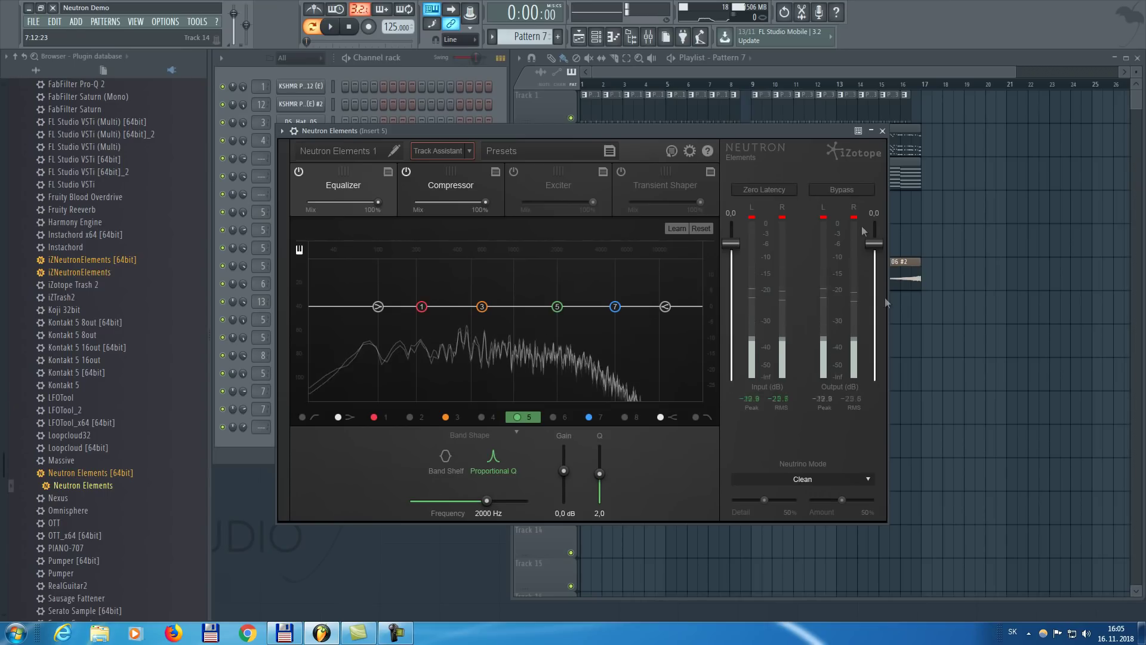
key("F9")
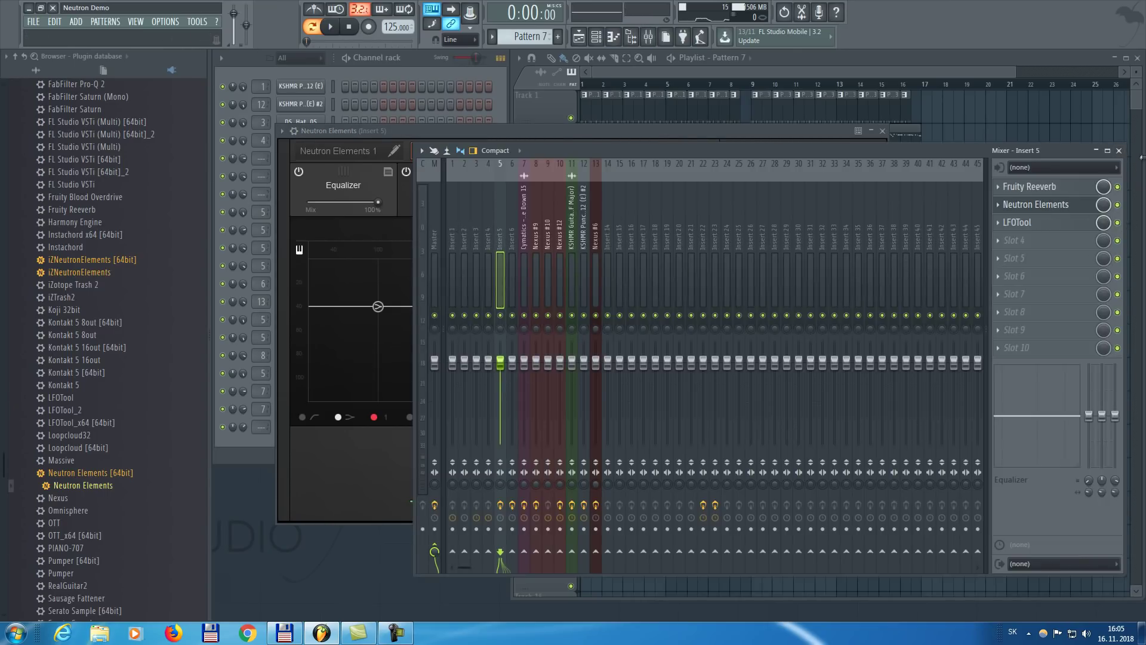
left_click(1120, 151)
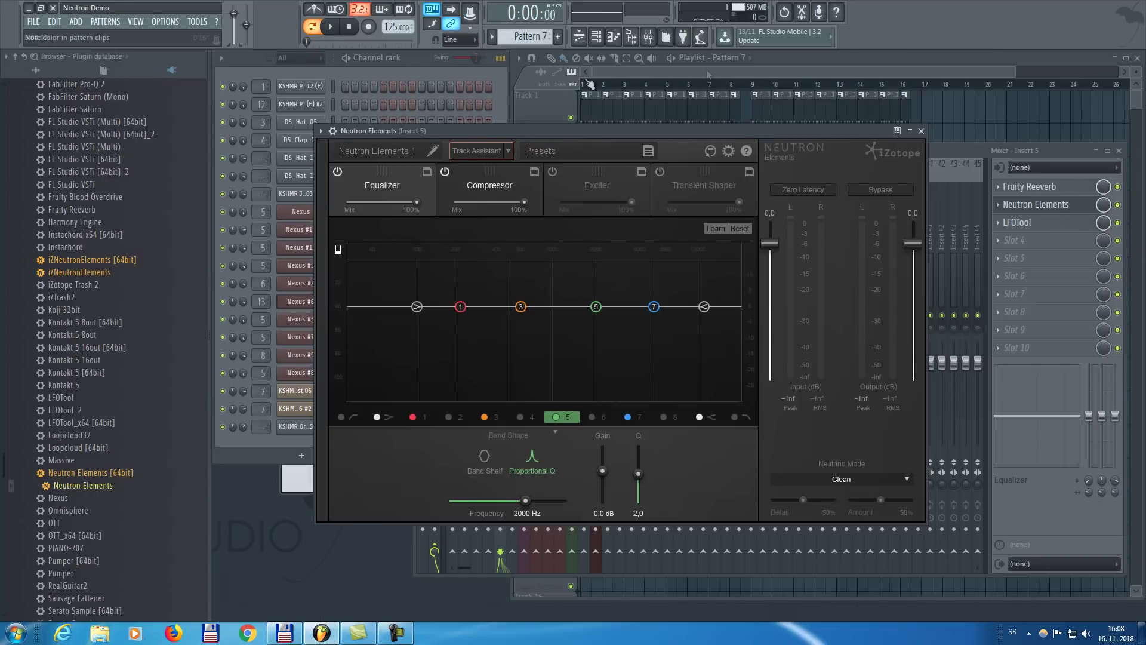
- Replay Pattern 7 from the Channel rack, then stop to return to Neutron Elements
left_click(403, 59)
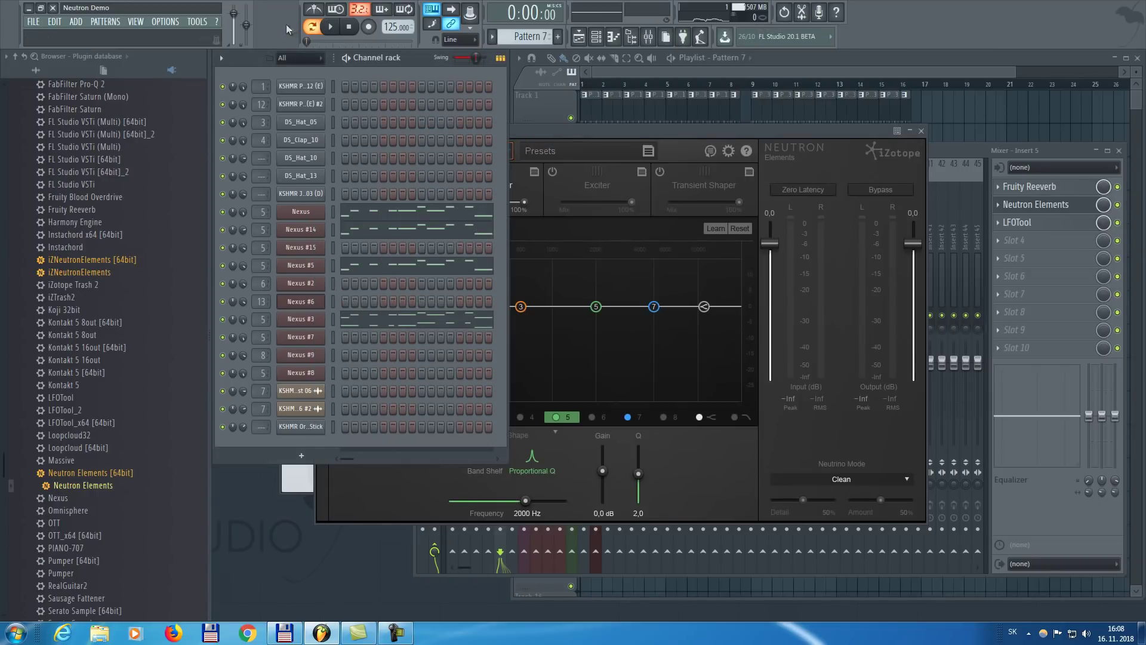
left_click(335, 29)
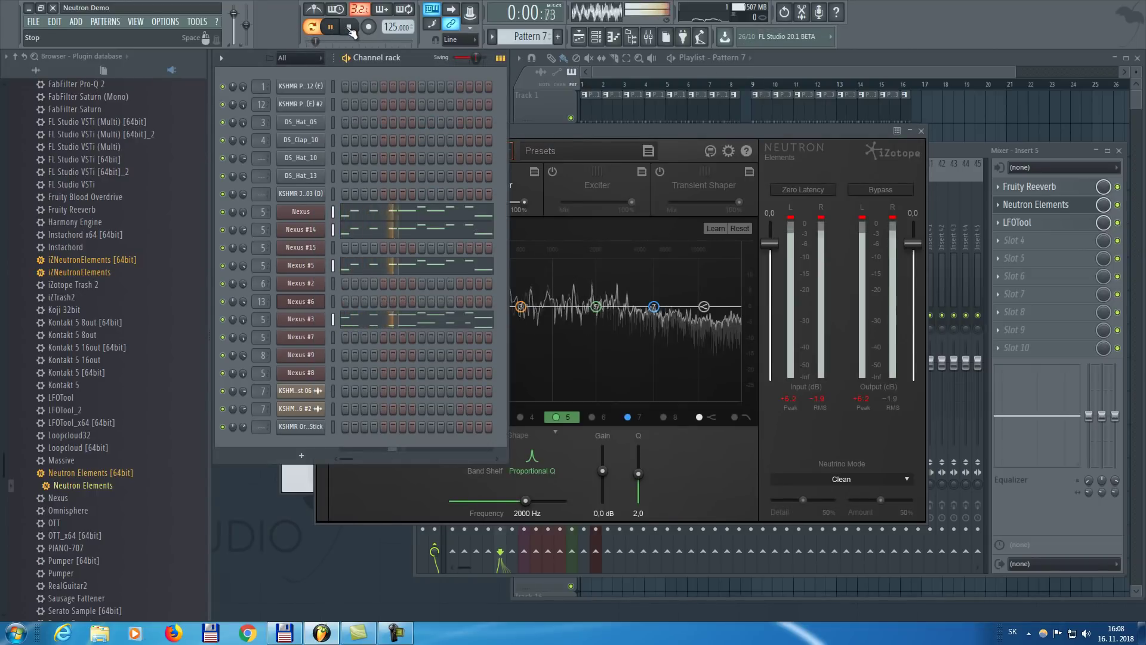
left_click(350, 27)
- Run EQ Learn on the playing melody so the bands refit, with band 5 at 622 Hz
left_click(532, 133)
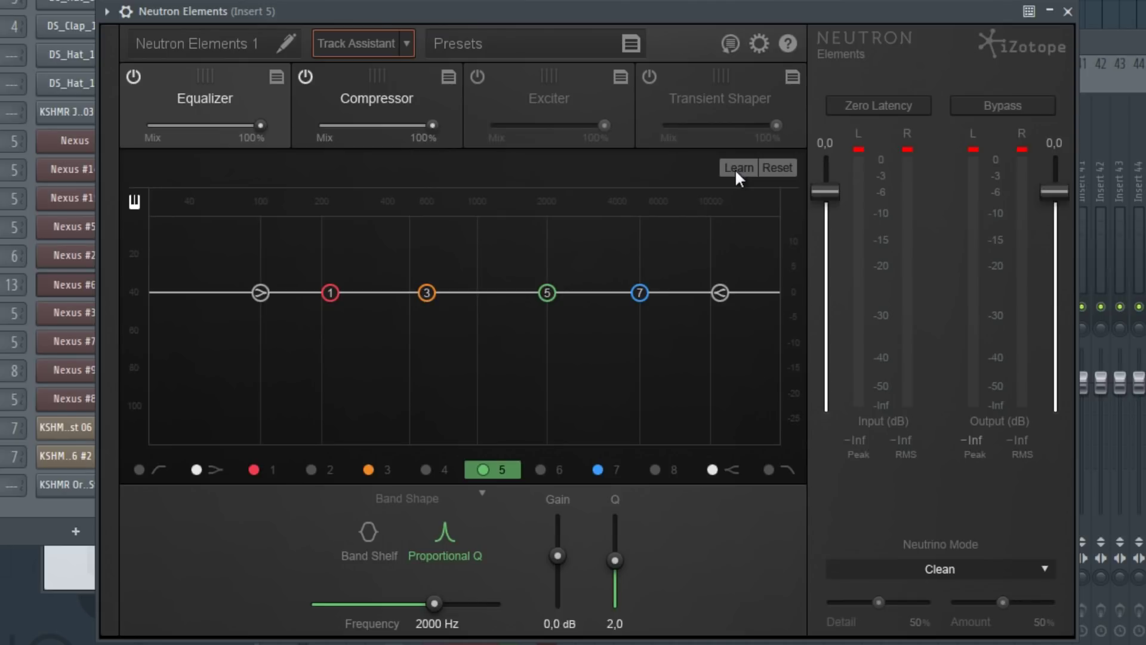
key("space")
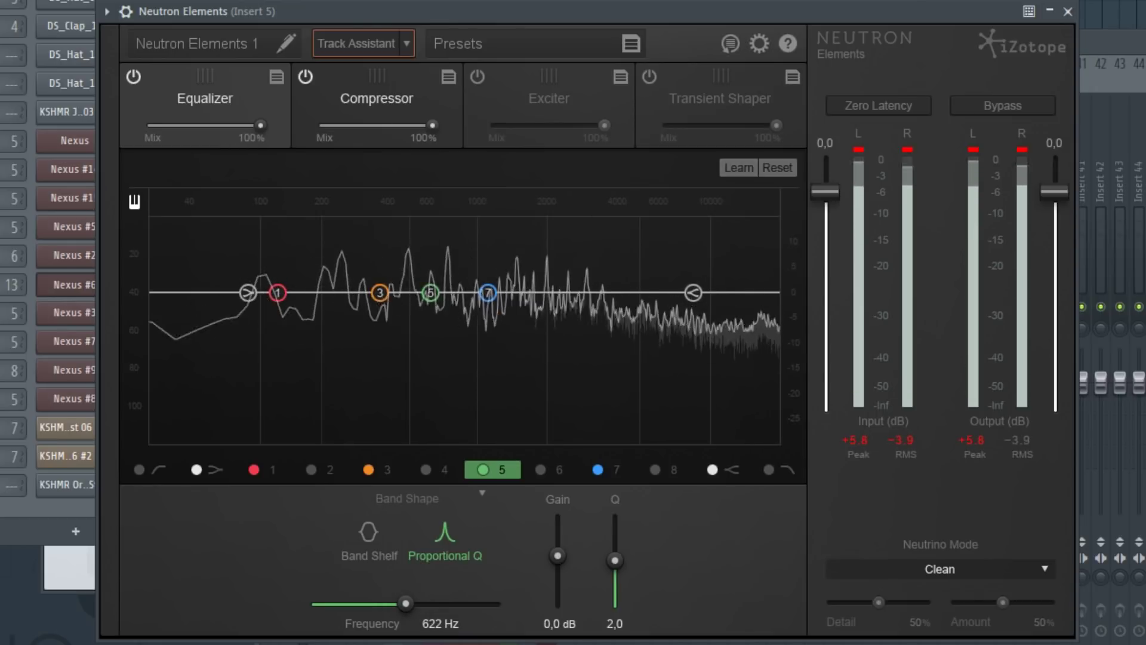
- Lower the gains of EQ bands 7, 5, 3 and 1 while listening, cutting at 370 Hz and 622 Hz
key("space")
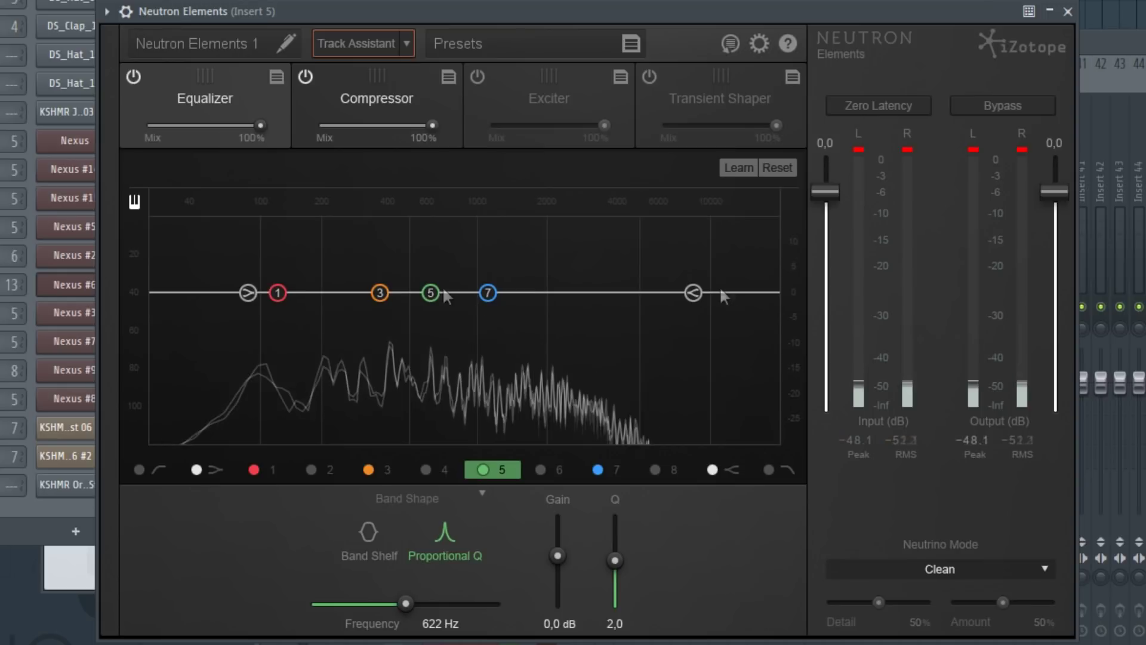
left_click(488, 293)
key("space")
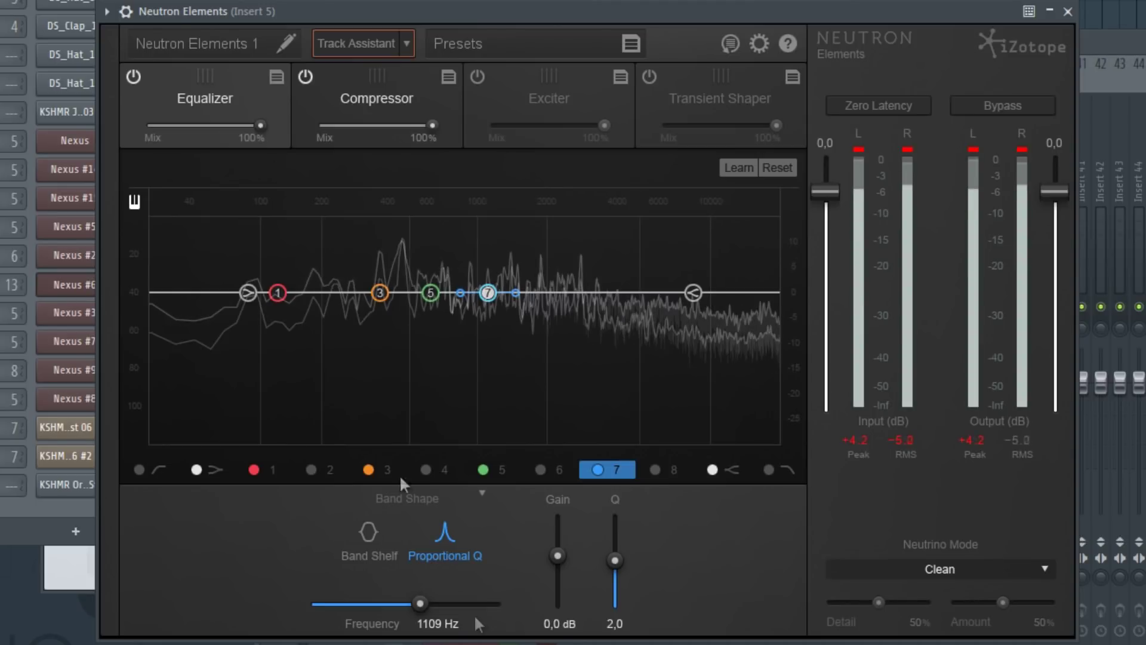
mouse_move(558, 555)
left_mouse_down()
mouse_move(560, 591)
mouse_move(558, 522)
mouse_move(552, 609)
mouse_move(550, 554)
left_mouse_up()
left_click(430, 292)
left_click(380, 292)
left_click(274, 291)
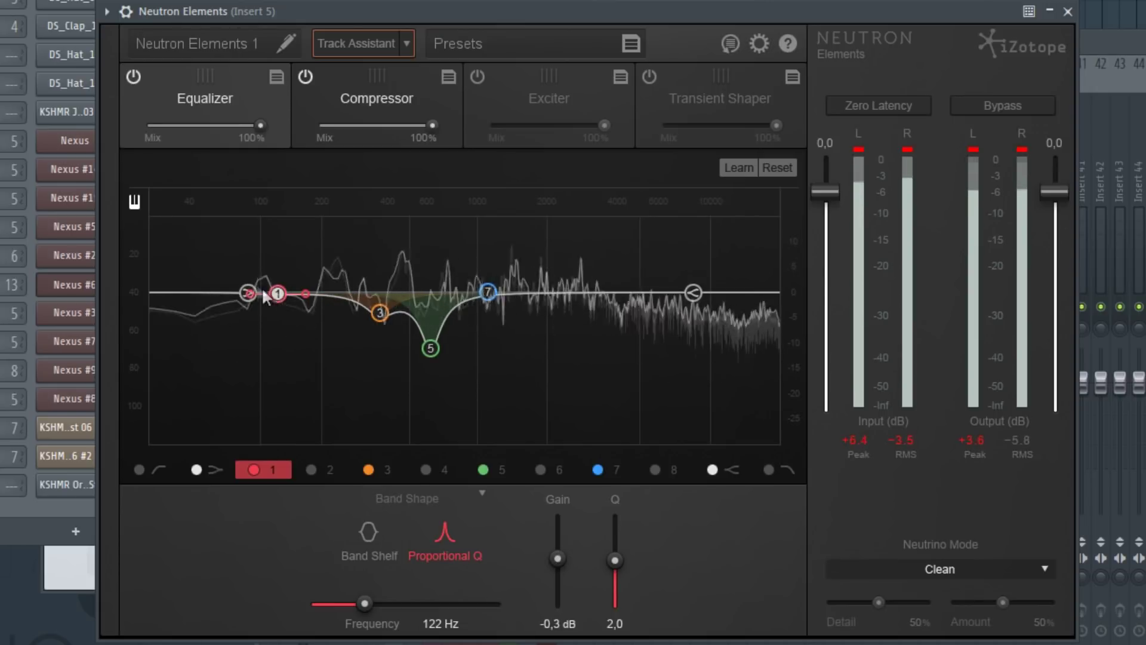
- Lower the gain of the 8447 Hz high shelf slightly
left_click(241, 292)
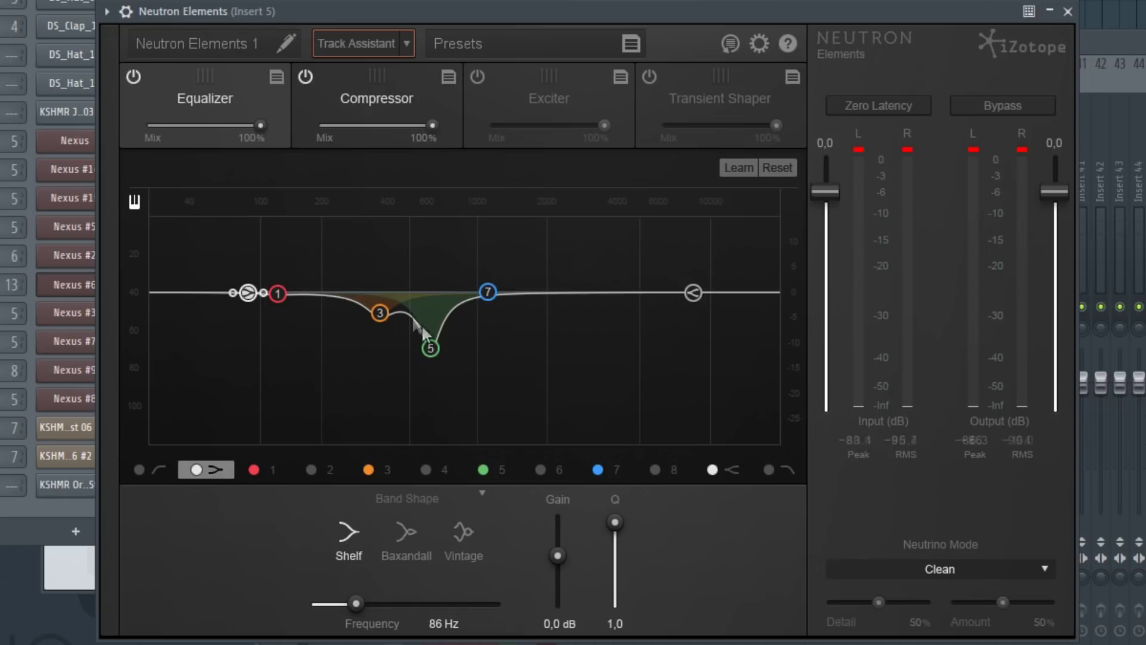
left_click(692, 292)
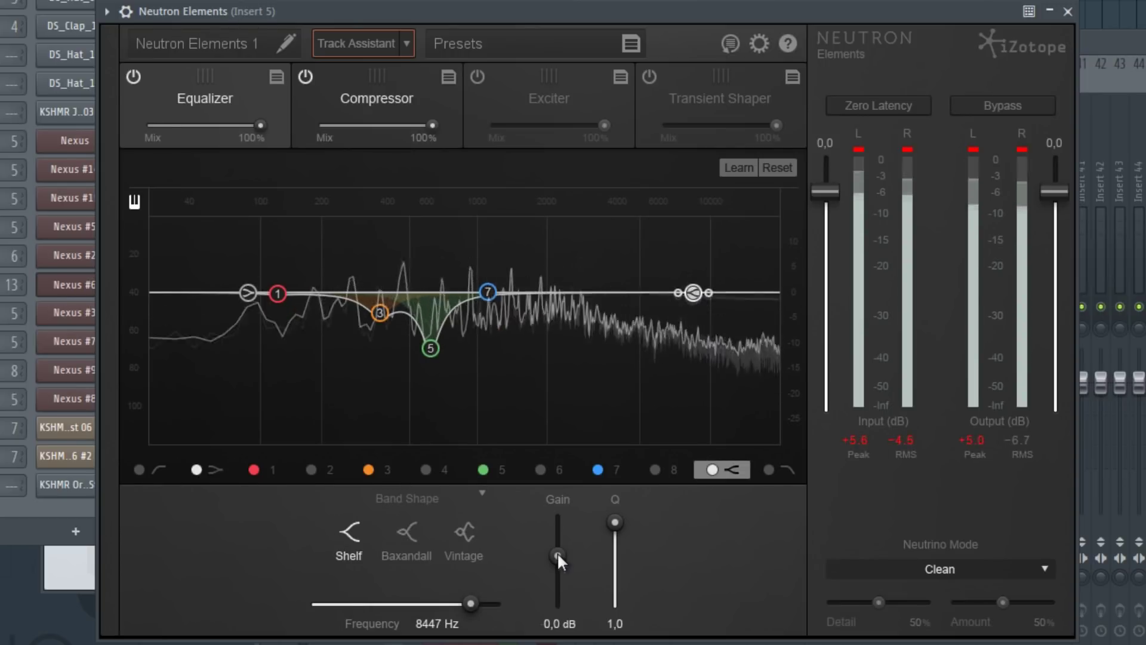
left_click_drag(557, 554, 558, 556)
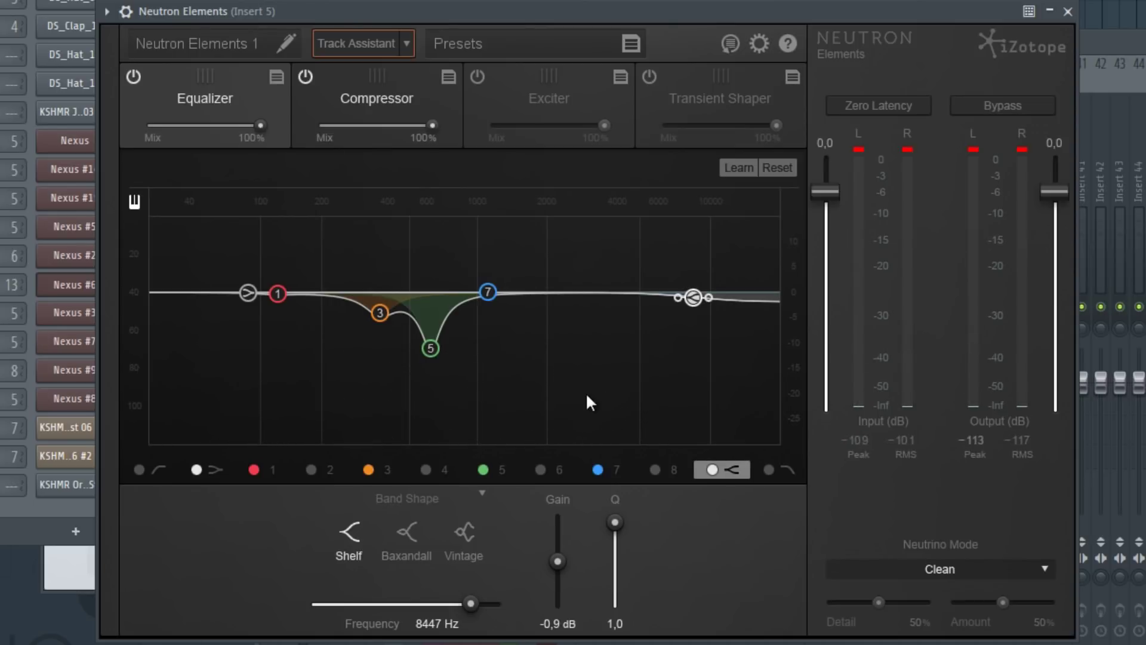
- Enable band 8 as a 9.6 dB cut at 2576 Hz, then bypass the equalizer
left_click(657, 469)
left_click_drag(672, 294, 613, 296)
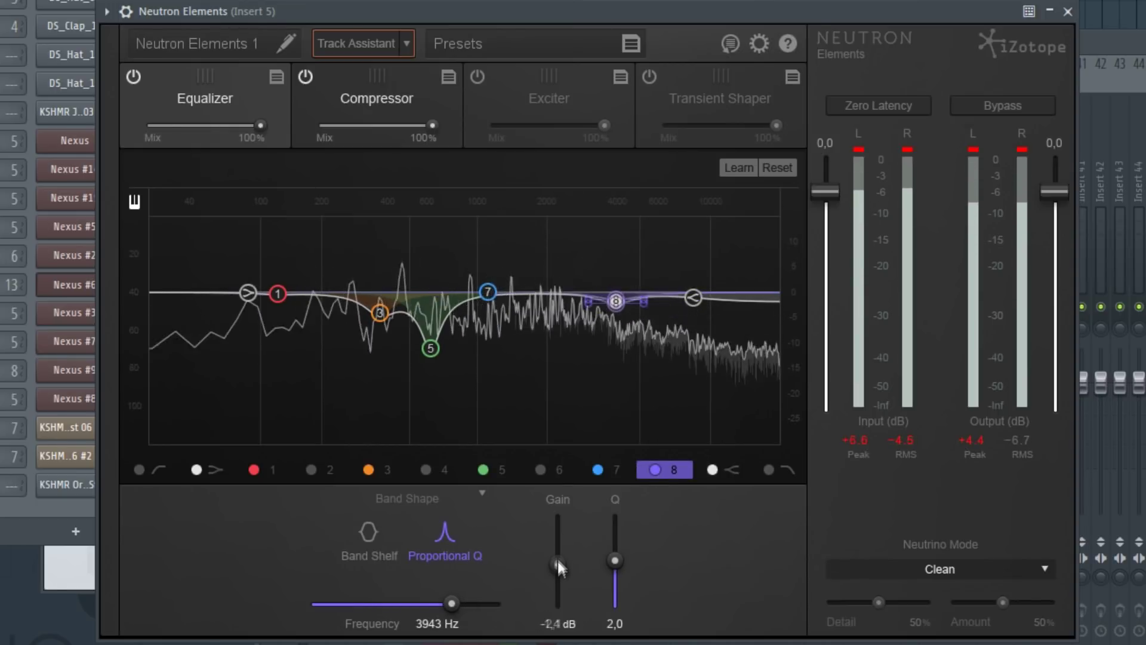
left_click_drag(558, 580, 558, 585)
mouse_move(615, 560)
left_mouse_down()
mouse_move(619, 539)
mouse_move(614, 558)
left_mouse_up()
mouse_move(557, 585)
left_mouse_down()
mouse_move(558, 595)
mouse_move(557, 586)
left_mouse_up()
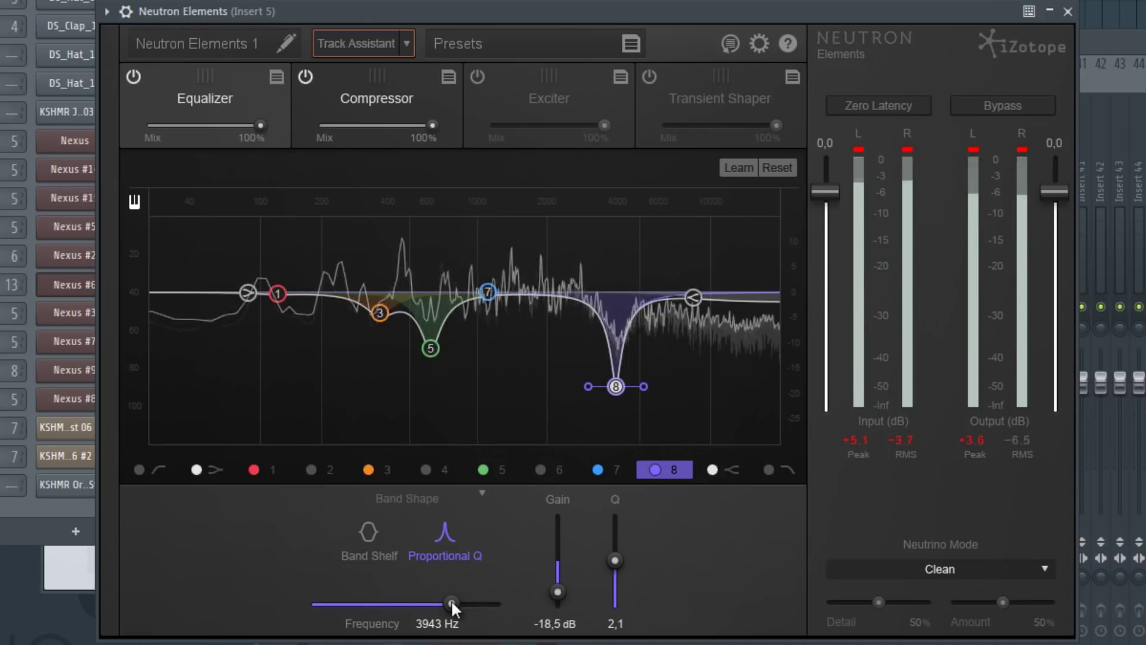
mouse_move(451, 604)
left_mouse_down()
mouse_move(486, 604)
mouse_move(442, 607)
left_mouse_up()
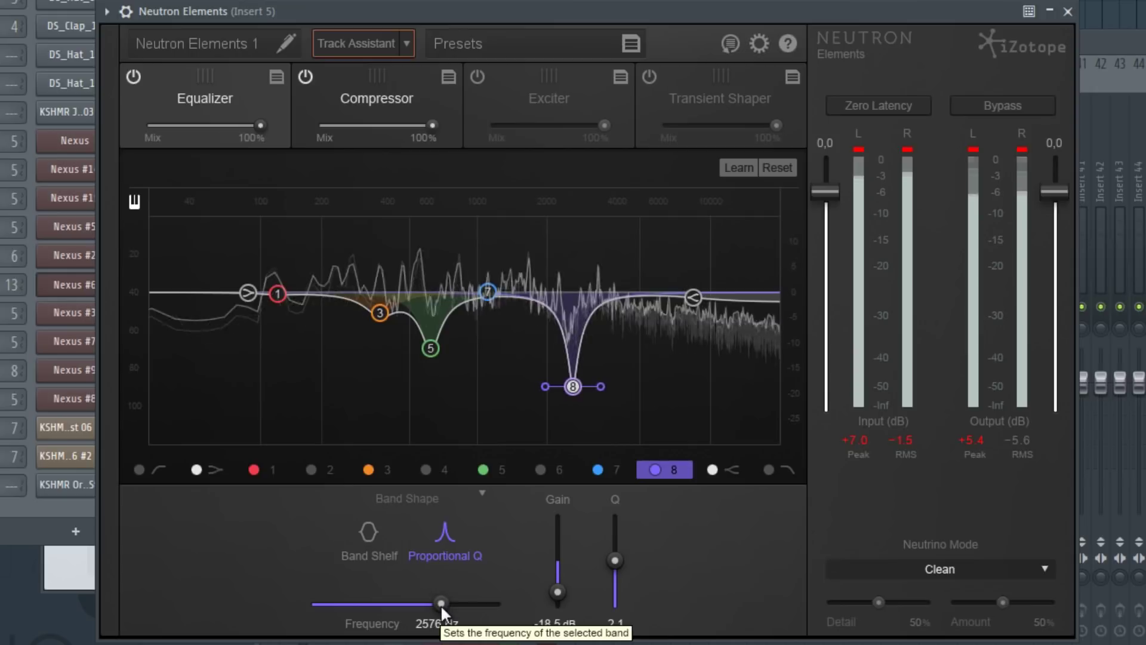
left_click_drag(556, 592, 557, 583)
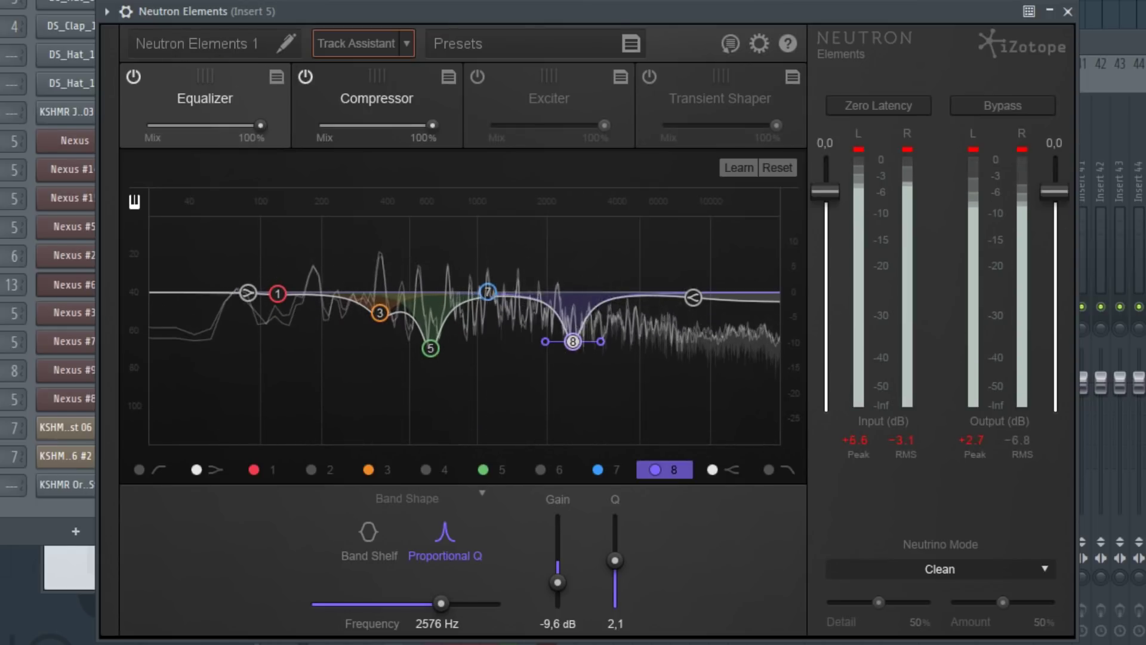
left_click(133, 76)
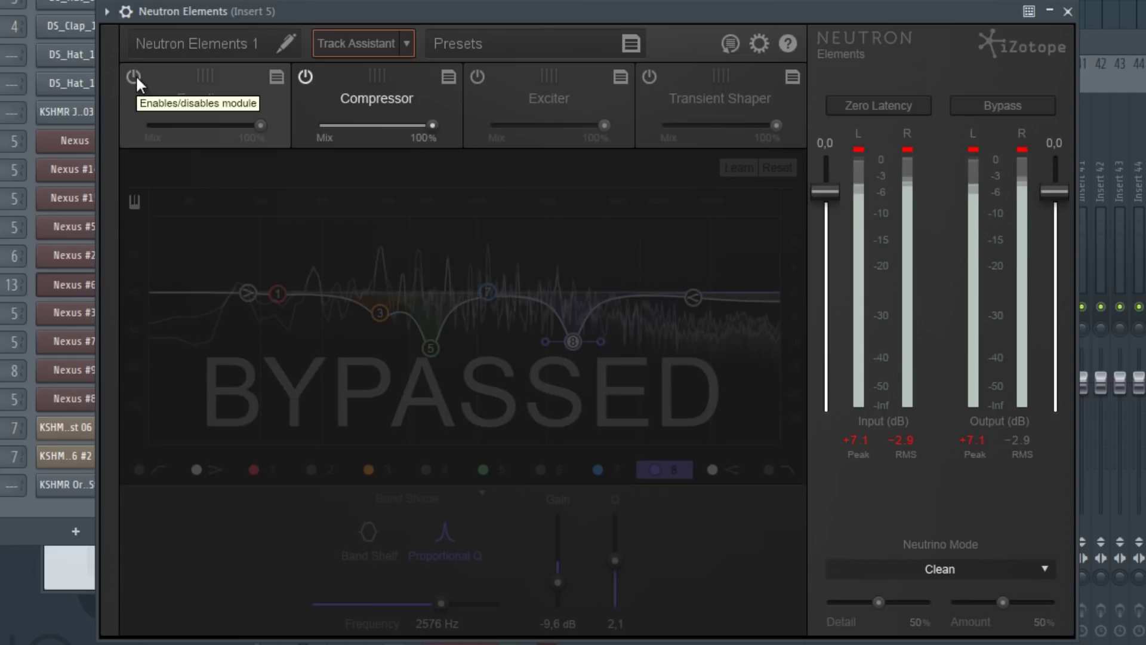
- Toggle the equalizer on and off during playback to compare the sound
left_click(134, 76)
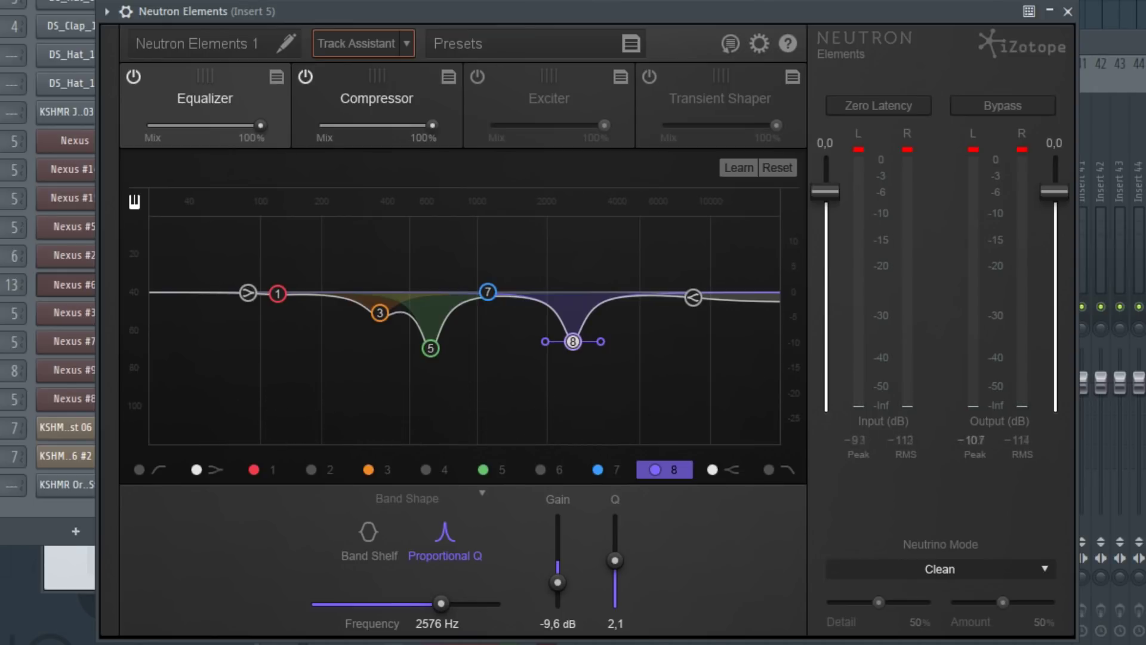
key("space")
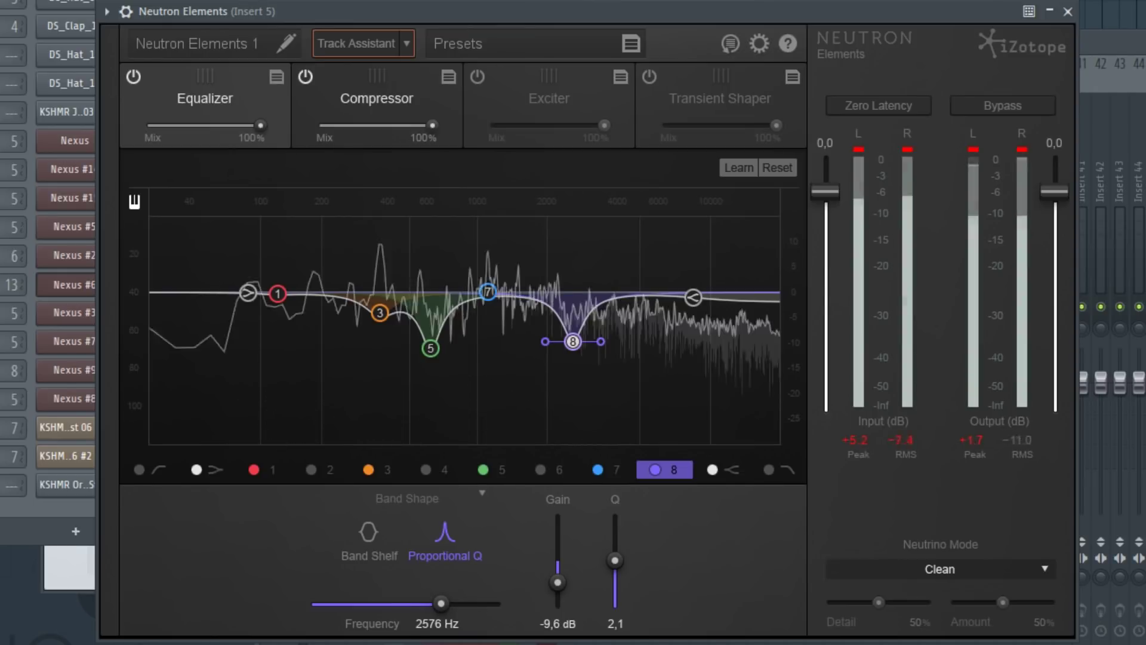
left_click(133, 77)
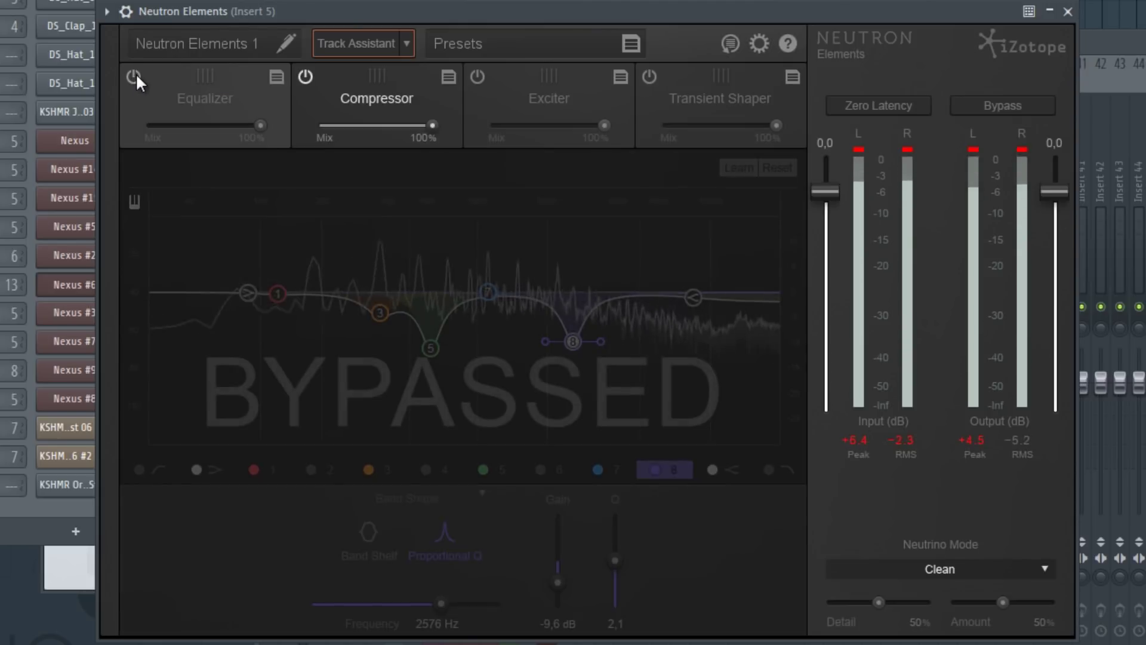
left_click(135, 76)
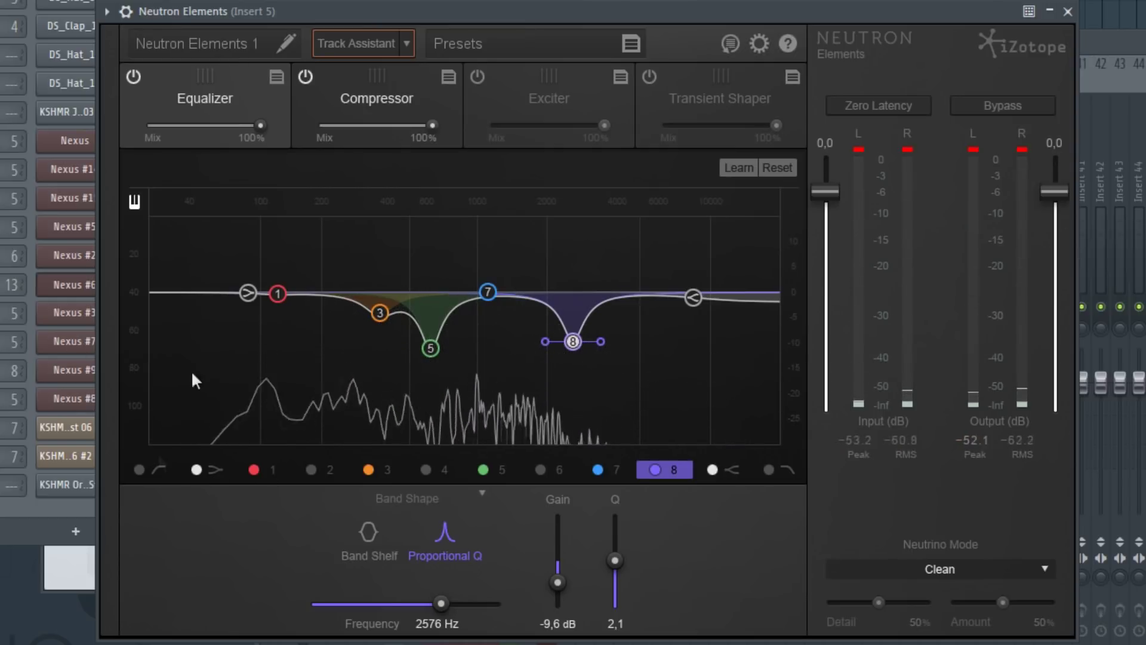
- Enable a 48 dB-slope low cut at 70 Hz and play to hear it
left_click(139, 467)
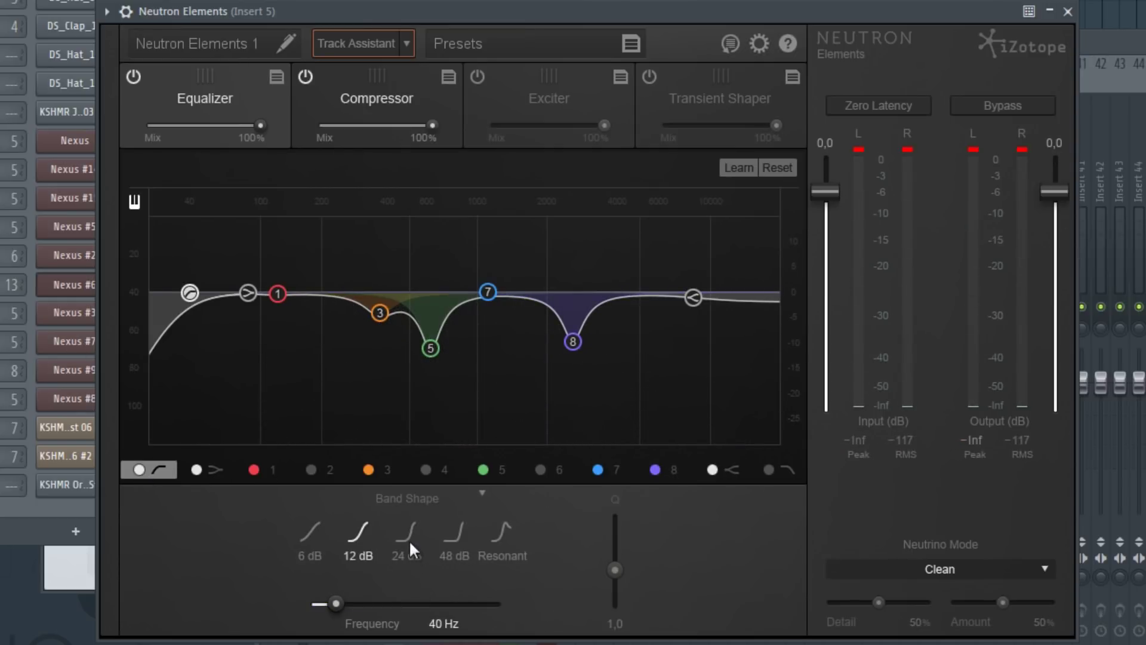
left_click(453, 533)
left_click_drag(337, 604, 352, 603)
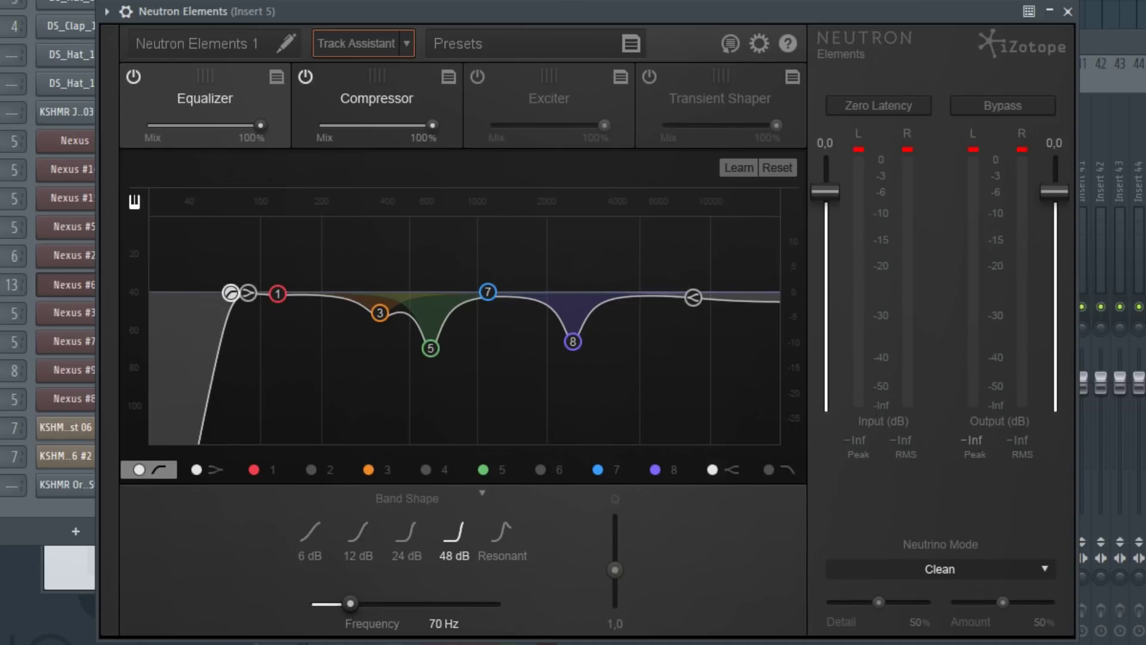
key("space")
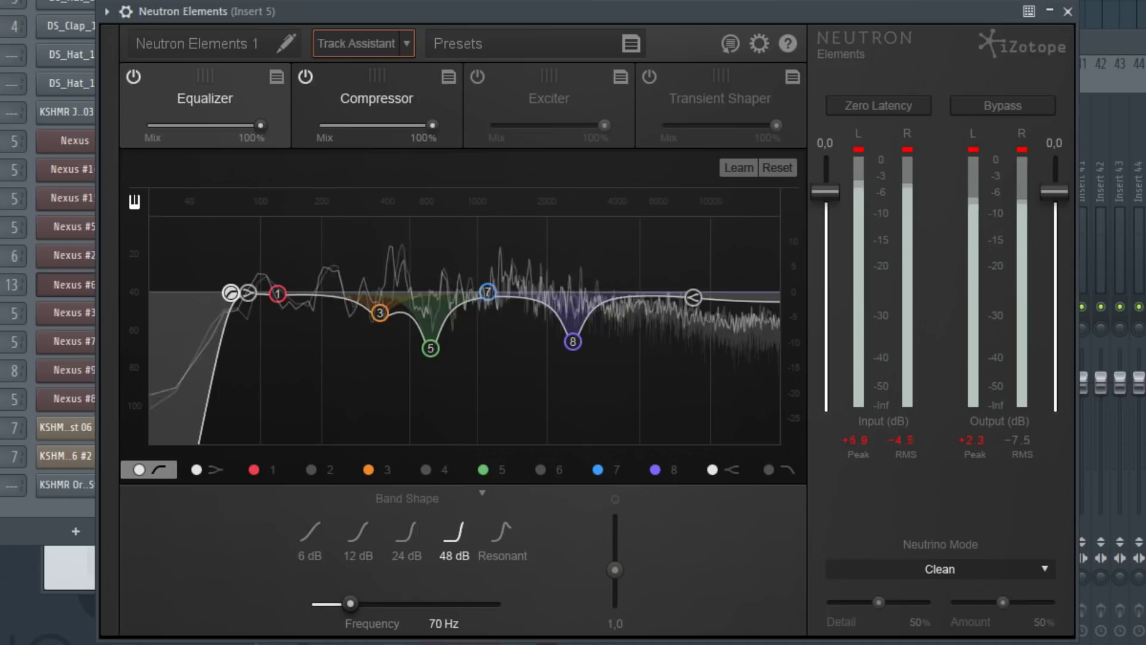
- Look over the Compressor and Exciter, then switch on the Transient Shaper module
left_click(345, 95)
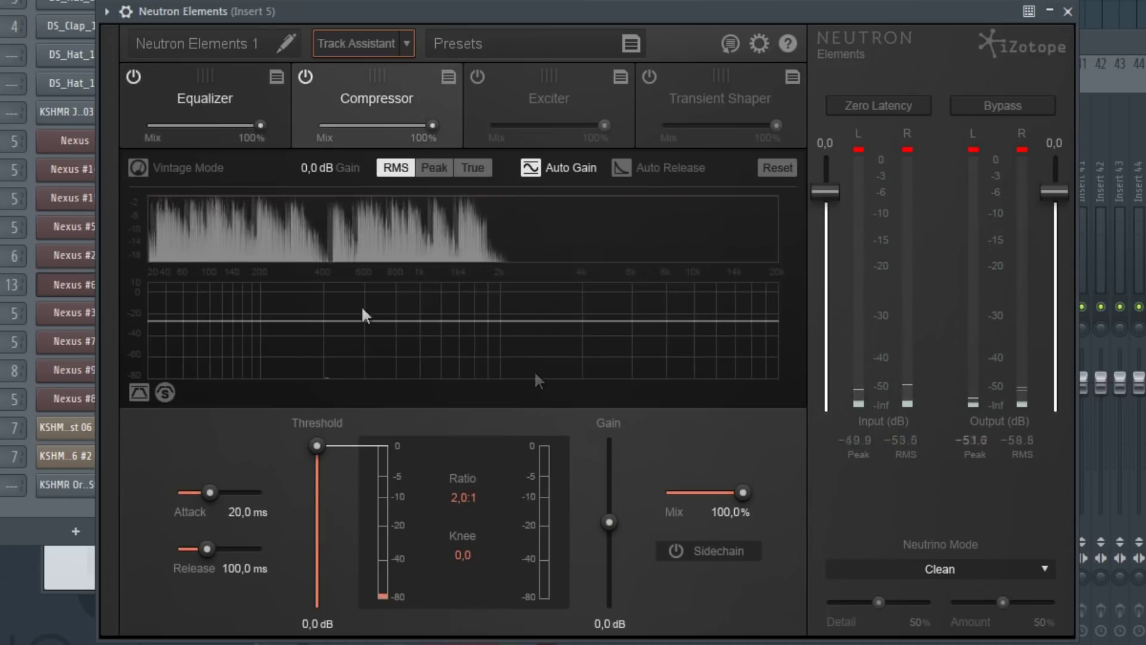
left_click(560, 99)
left_click(776, 109)
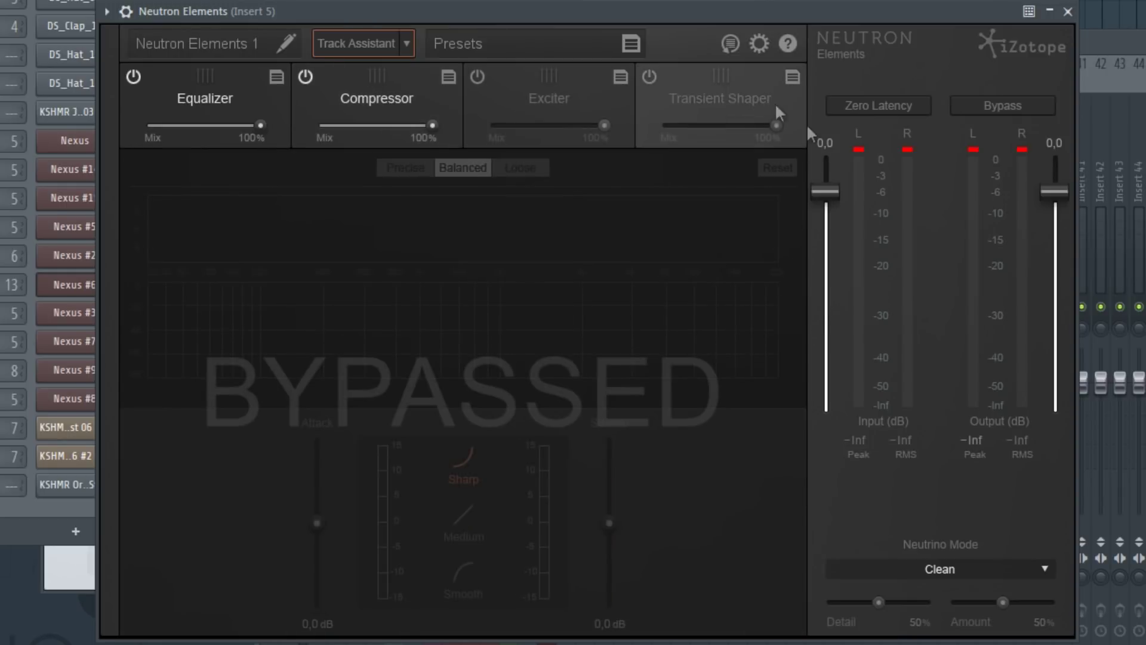
left_click(649, 77)
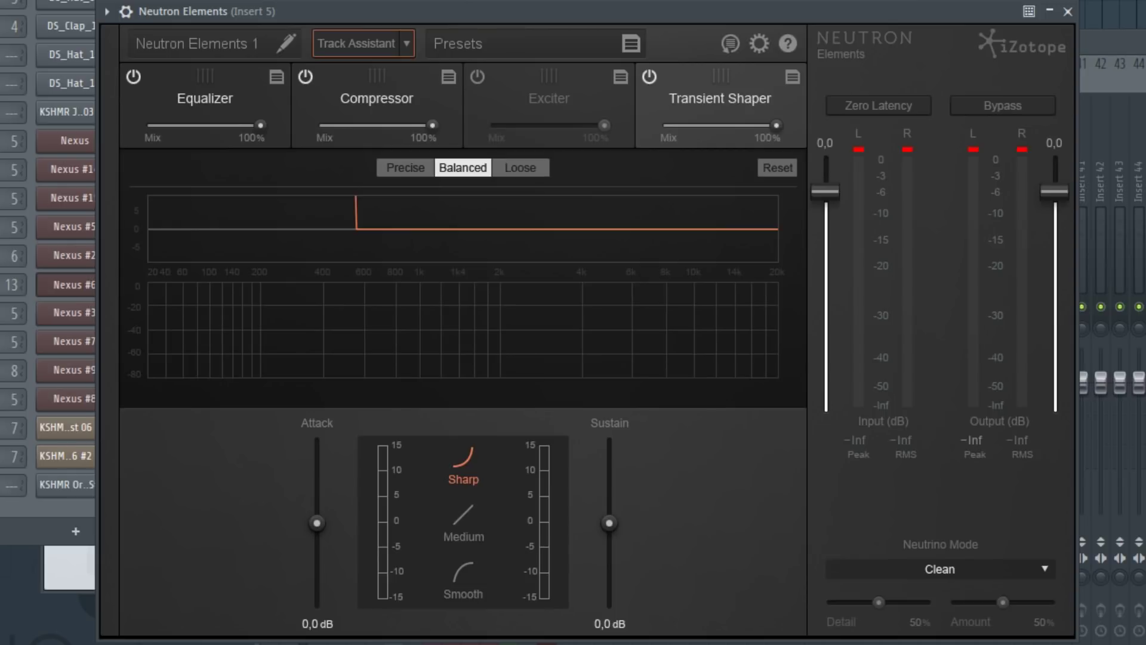
- Sweep the transient Attack slider up to 15.0 dB and back down during playback
key("space")
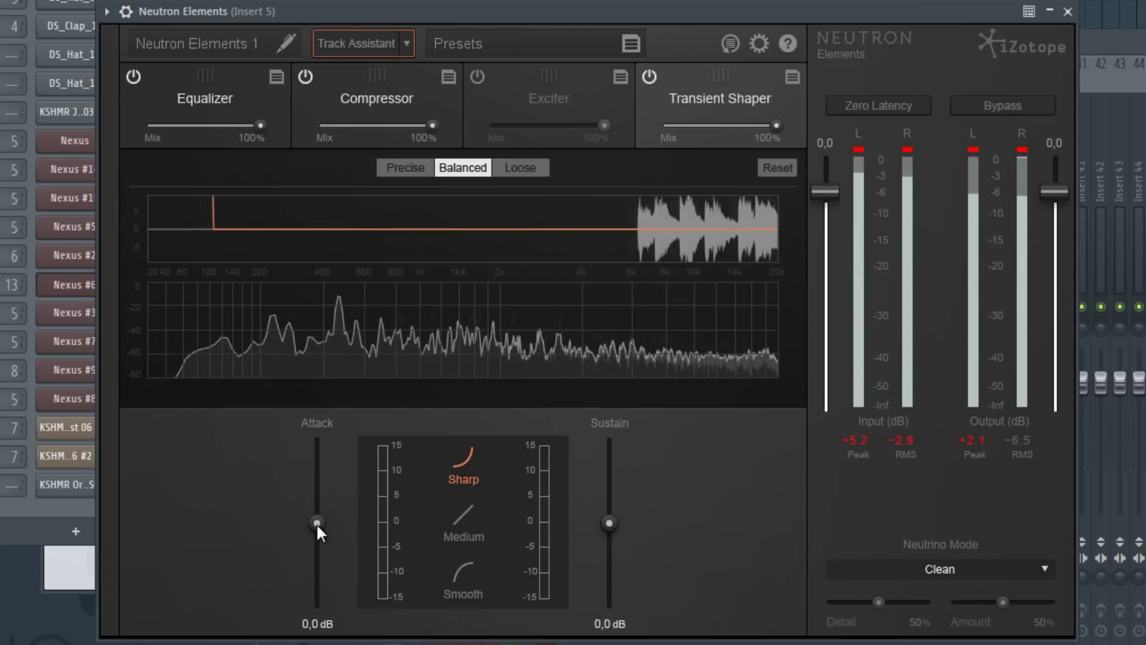
left_click_drag(316, 523, 314, 617)
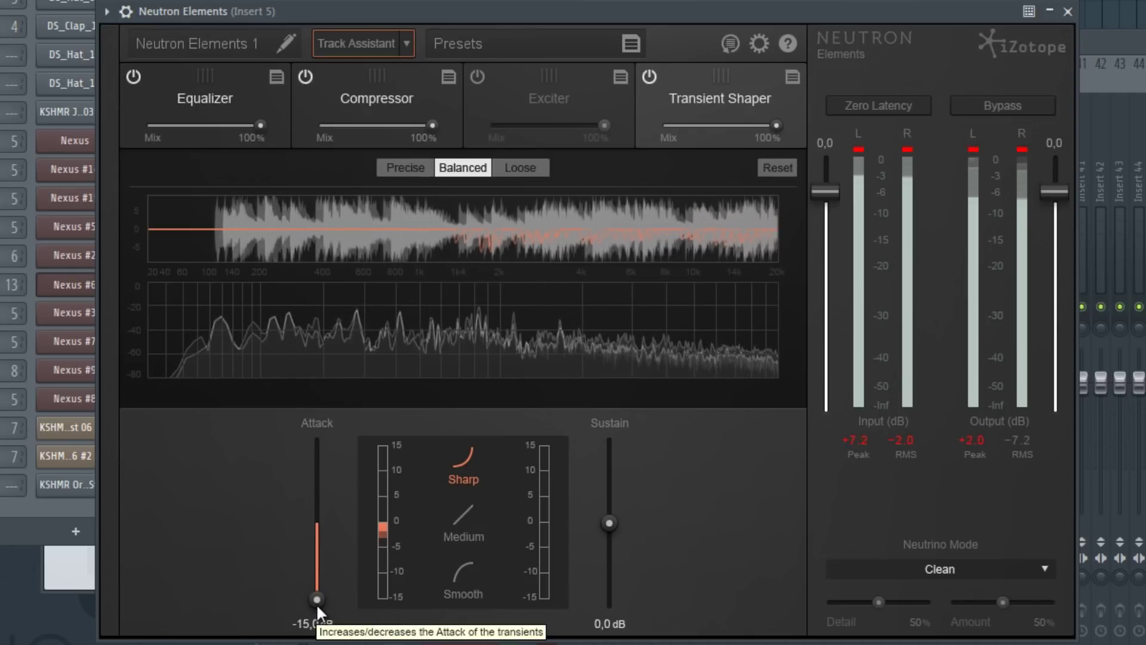
left_click_drag(317, 603, 320, 370)
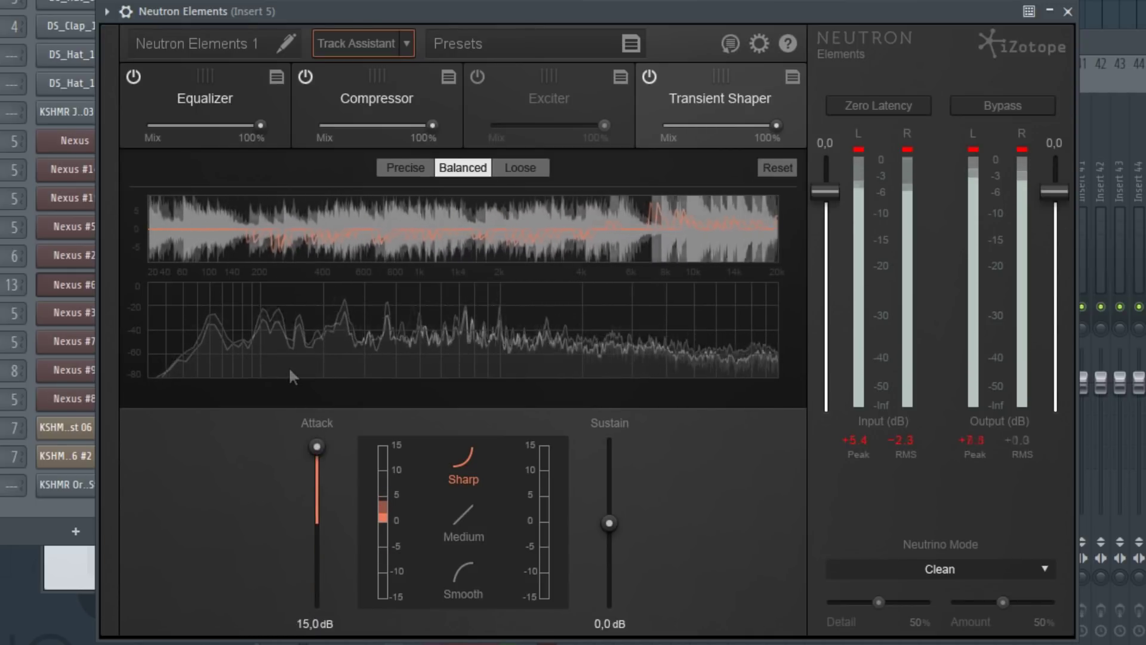
key("space")
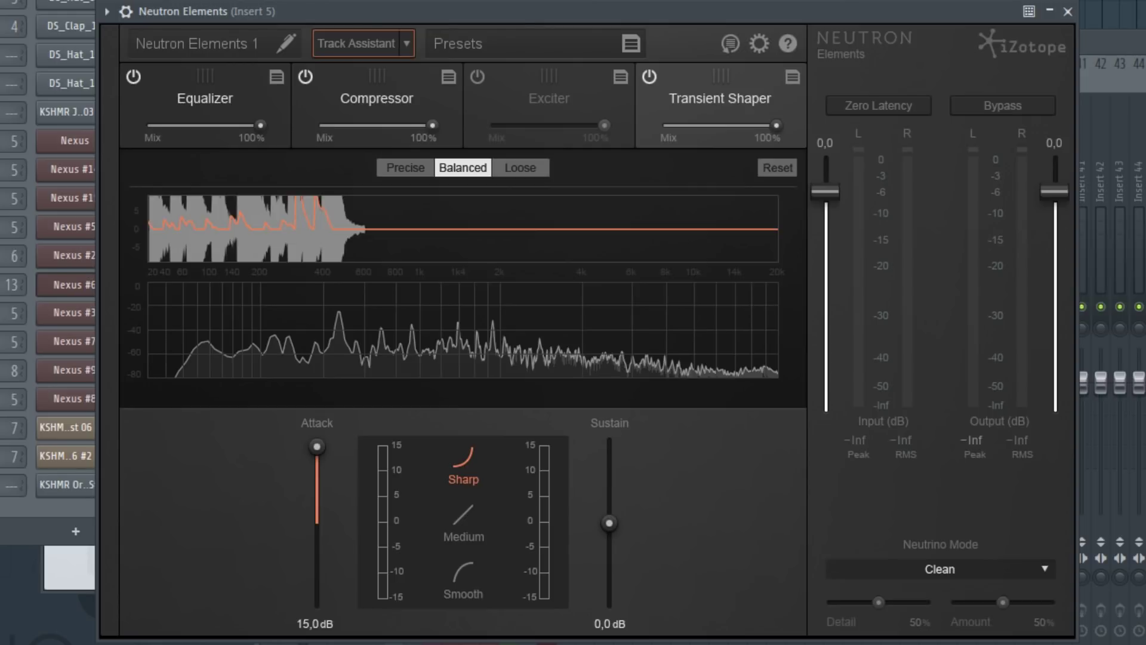
key("space")
left_click_drag(316, 446, 316, 599)
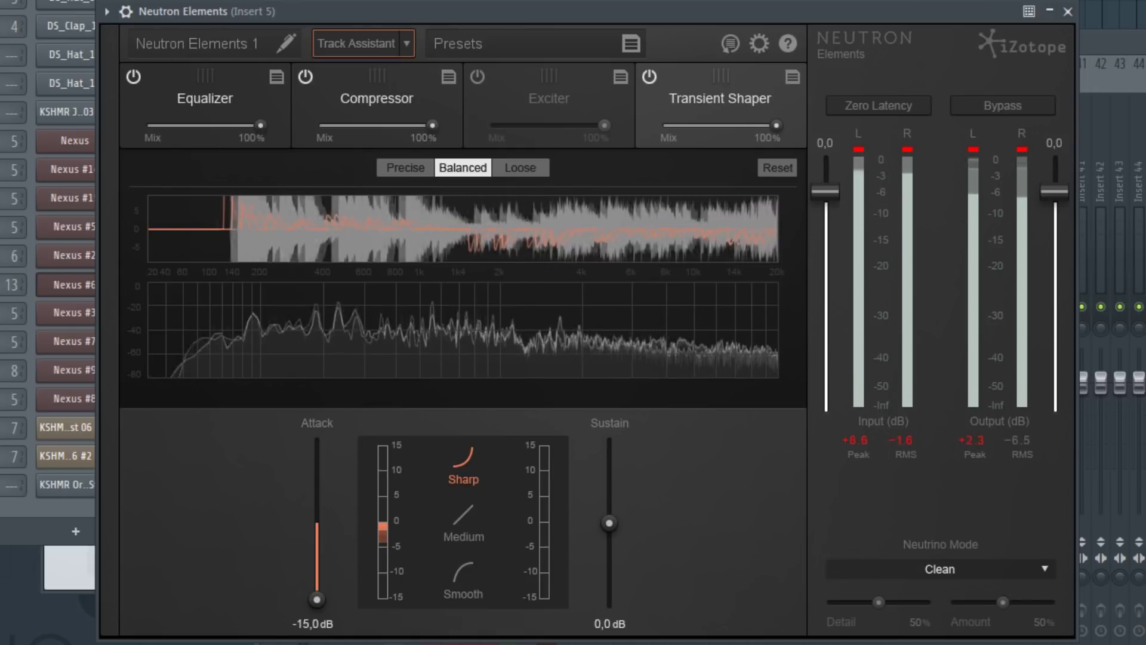
key("space")
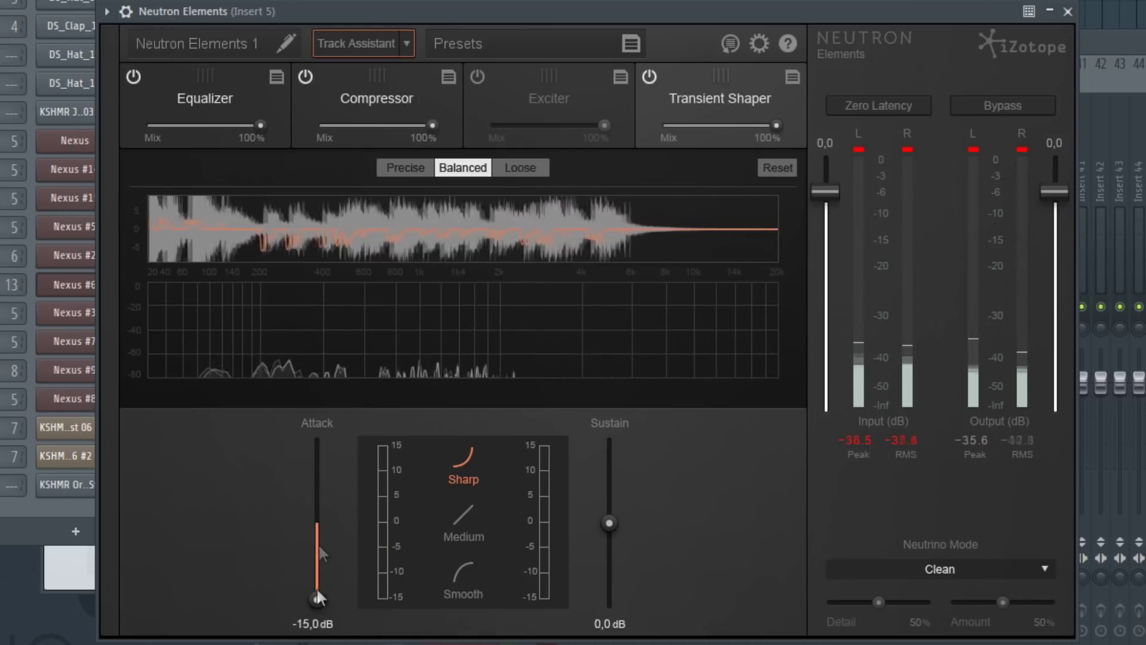
- Set the Medium curve, Attack around -8.3 dB and Balanced detection, then return to the Equalizer
left_click(454, 521)
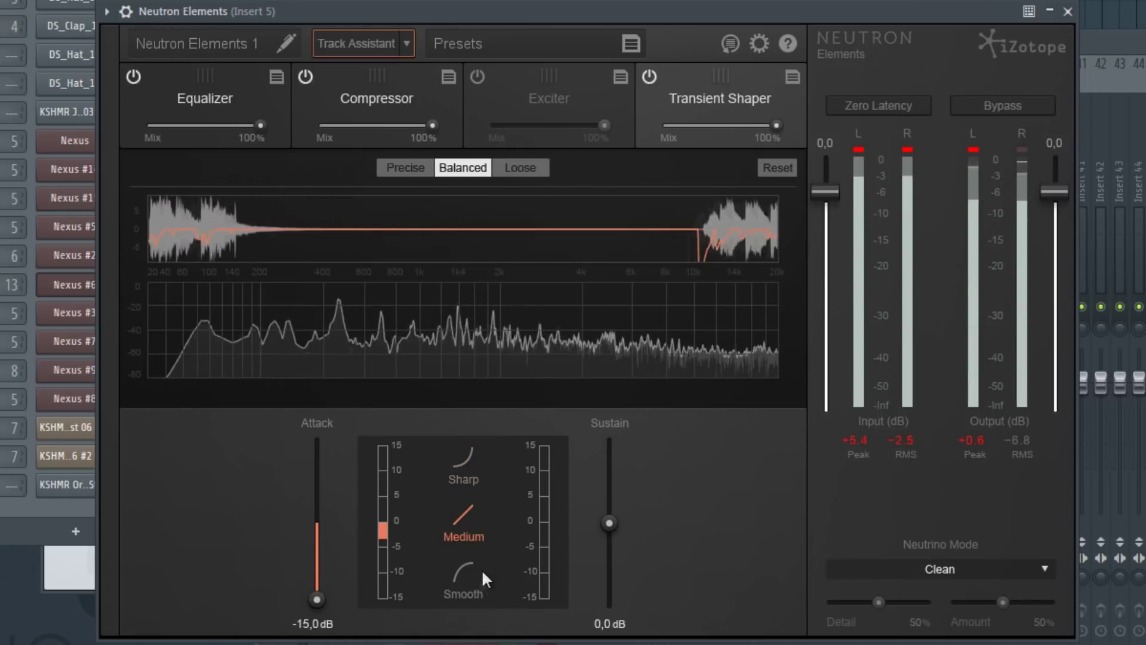
left_click(464, 575)
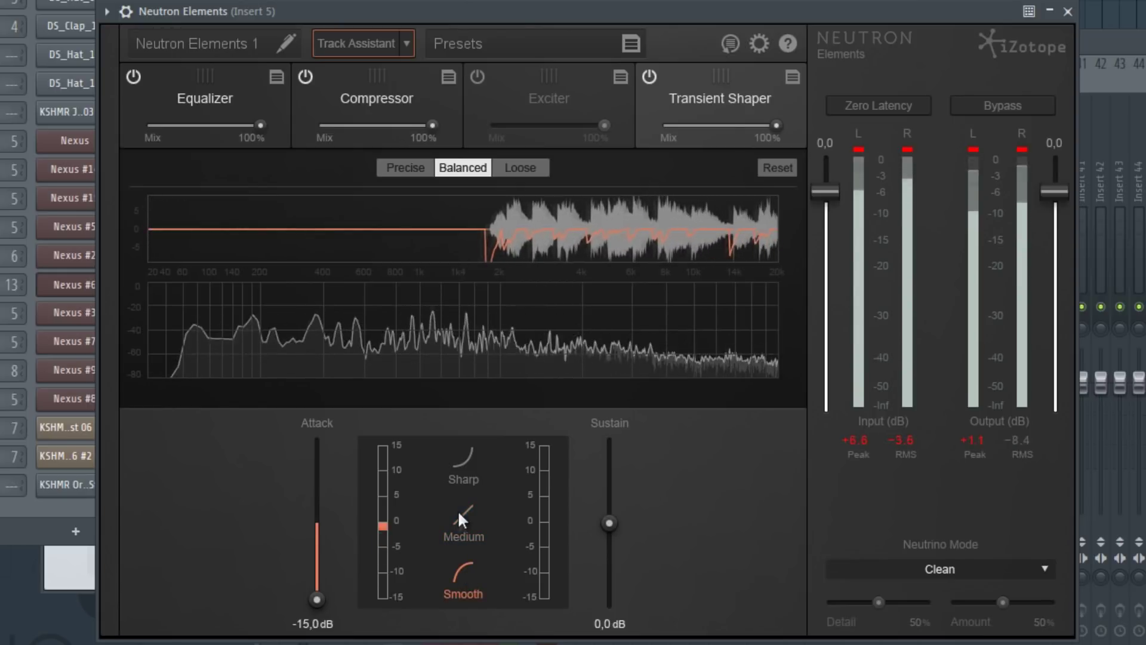
left_click_drag(317, 600, 320, 550)
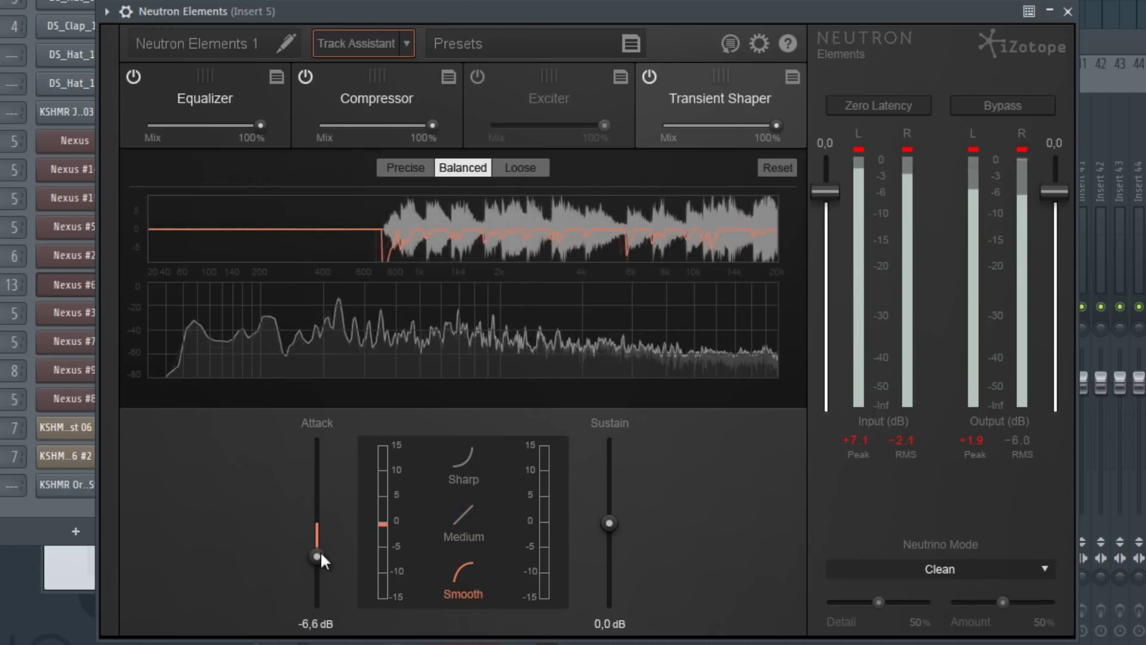
left_click(466, 513)
left_click(514, 166)
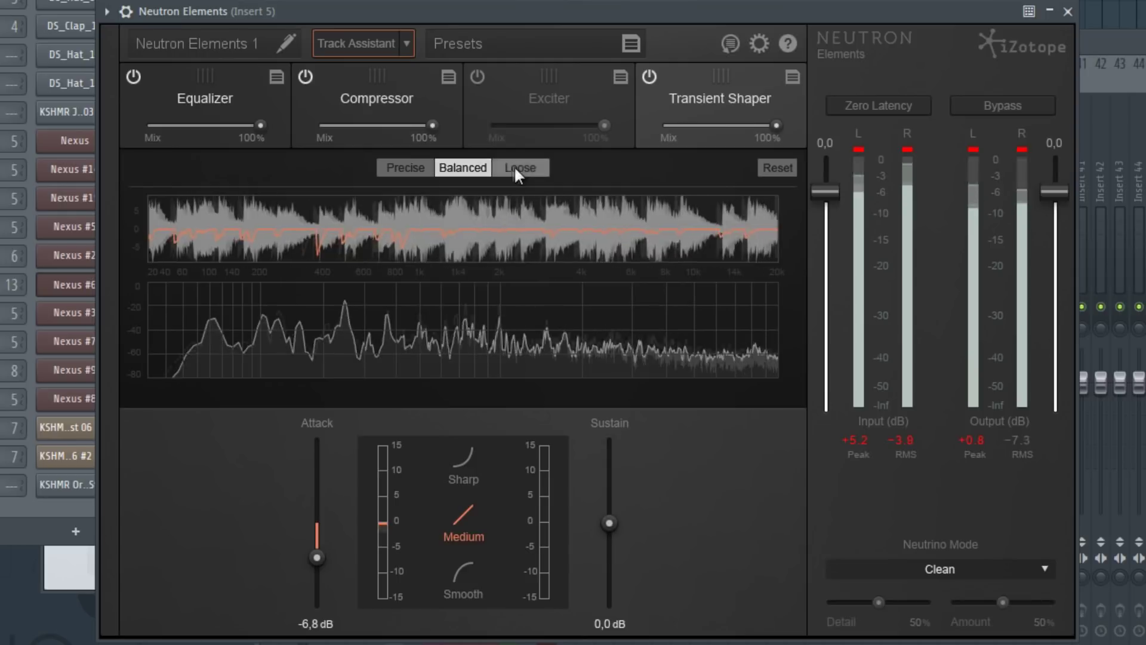
left_click(476, 167)
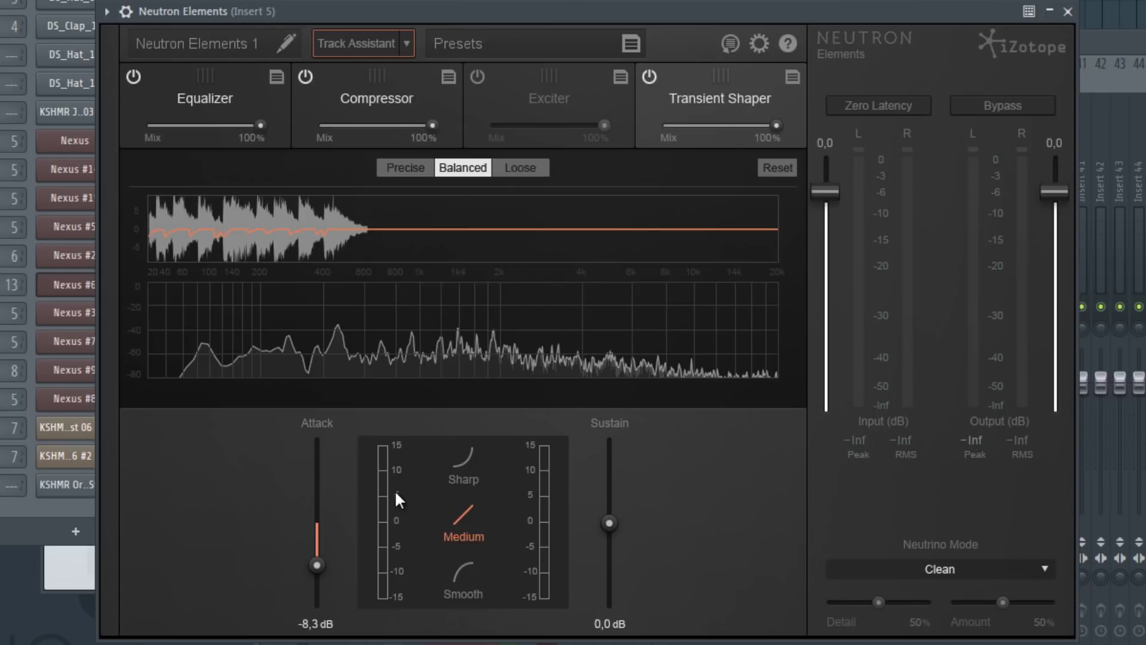
left_click(280, 141)
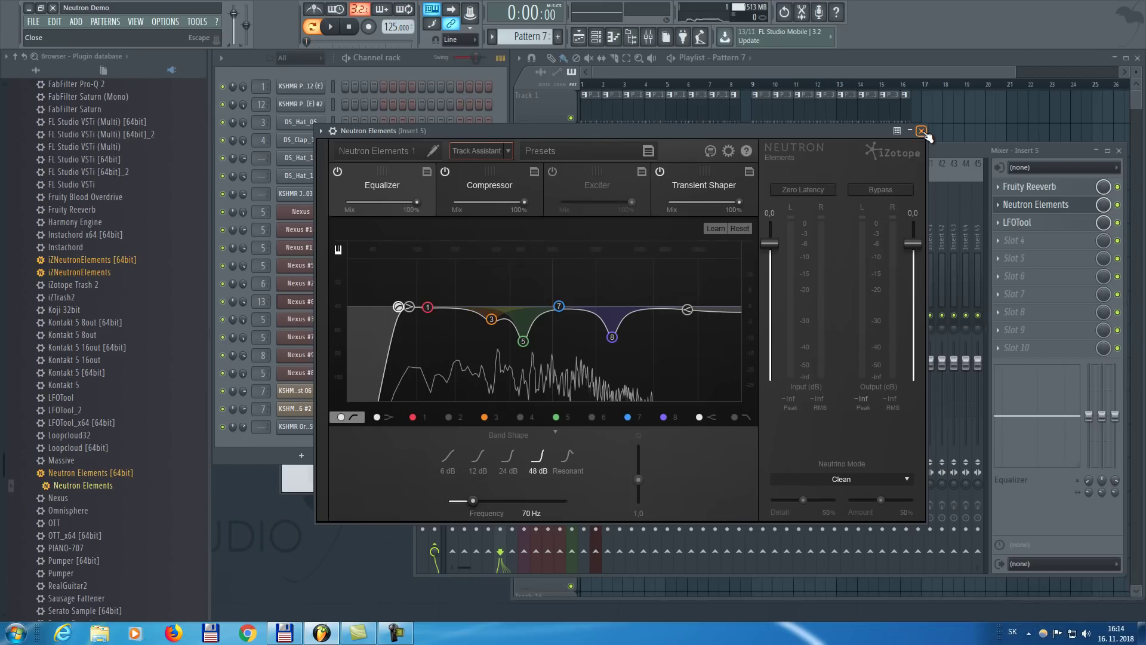
- Open the Nexus #3 channel and load Neutron Elements on its mixer insert
left_click(922, 132)
left_click(303, 321)
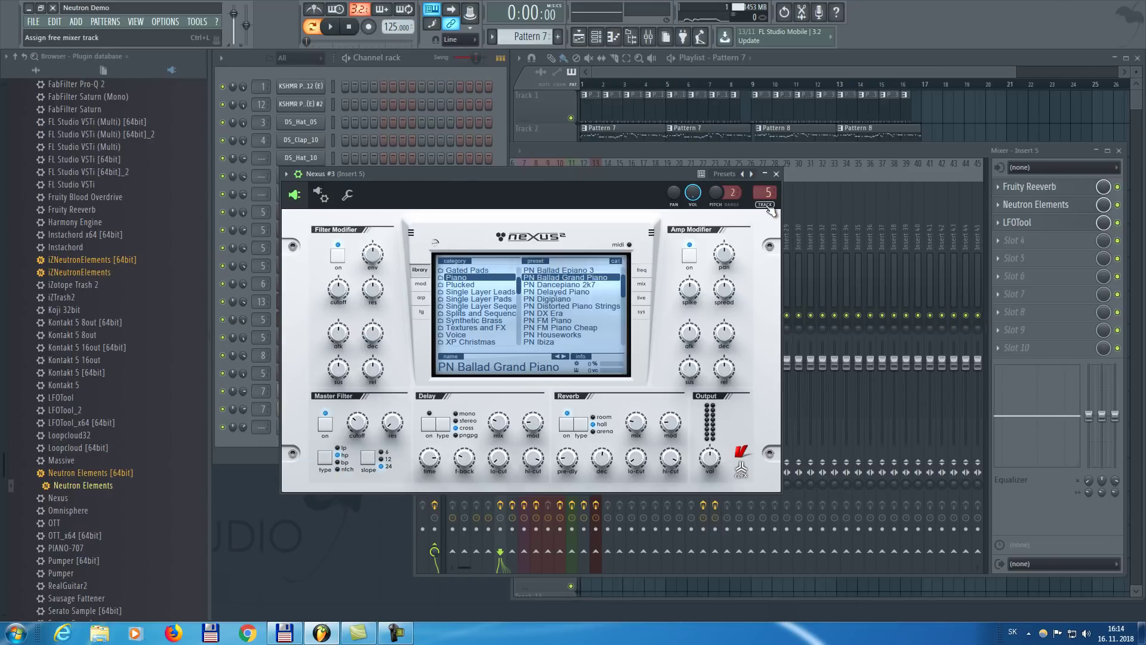
left_click(765, 174)
left_click(278, 325)
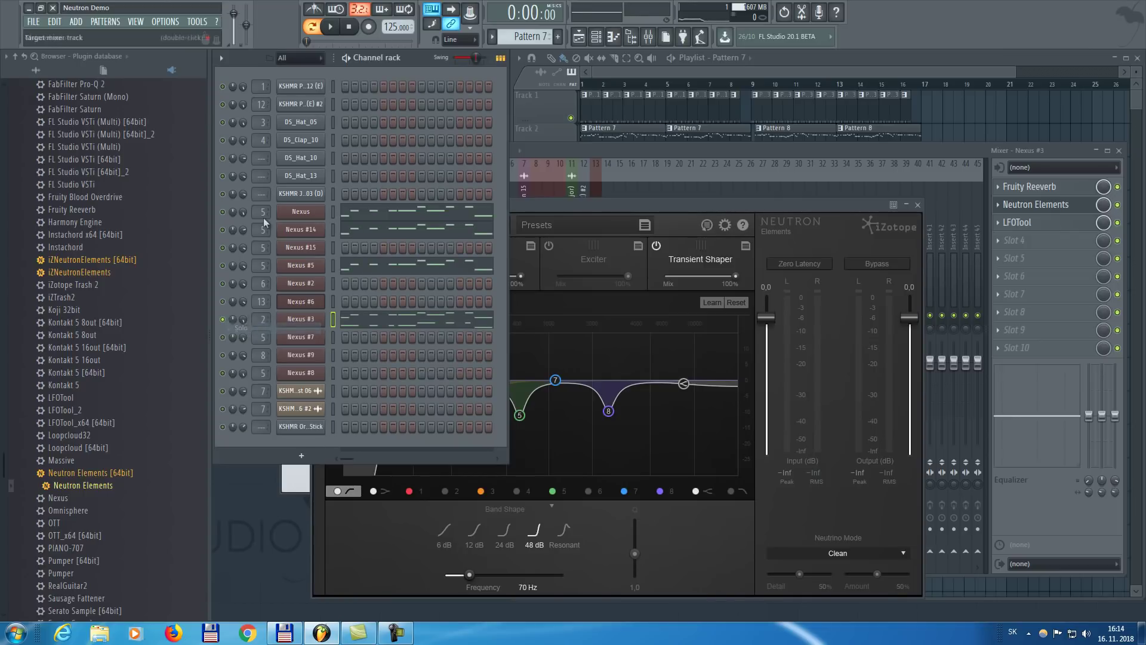
- Play the piano through Neutron and select EQ band 5, cutting 10.8 dB at 609 Hz
key("space")
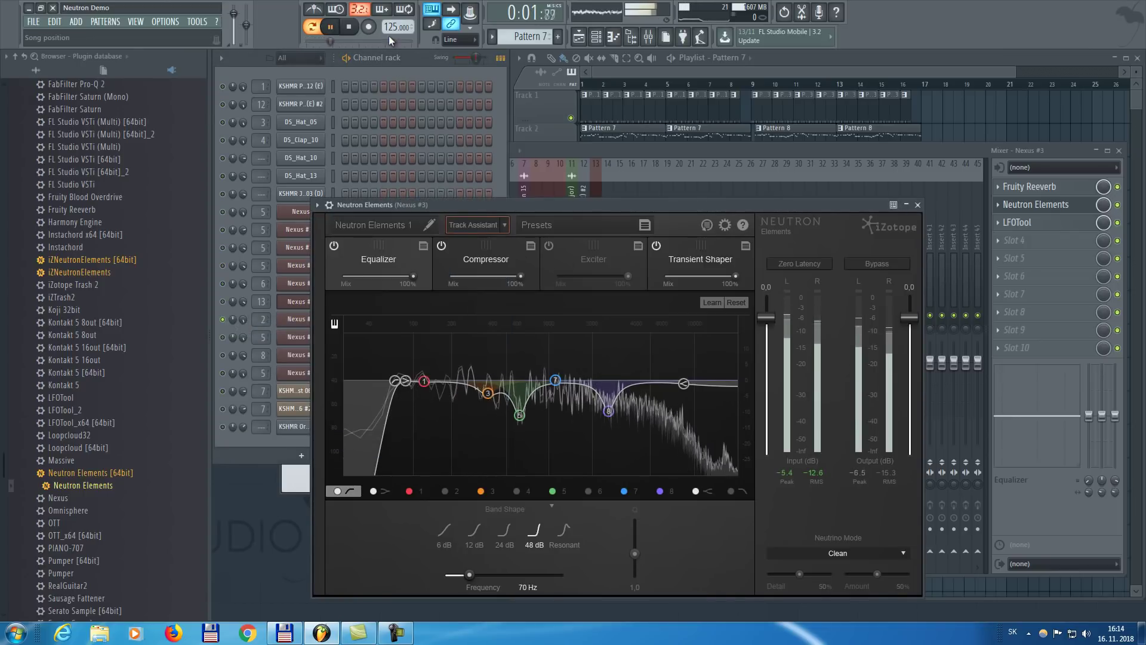
key("space")
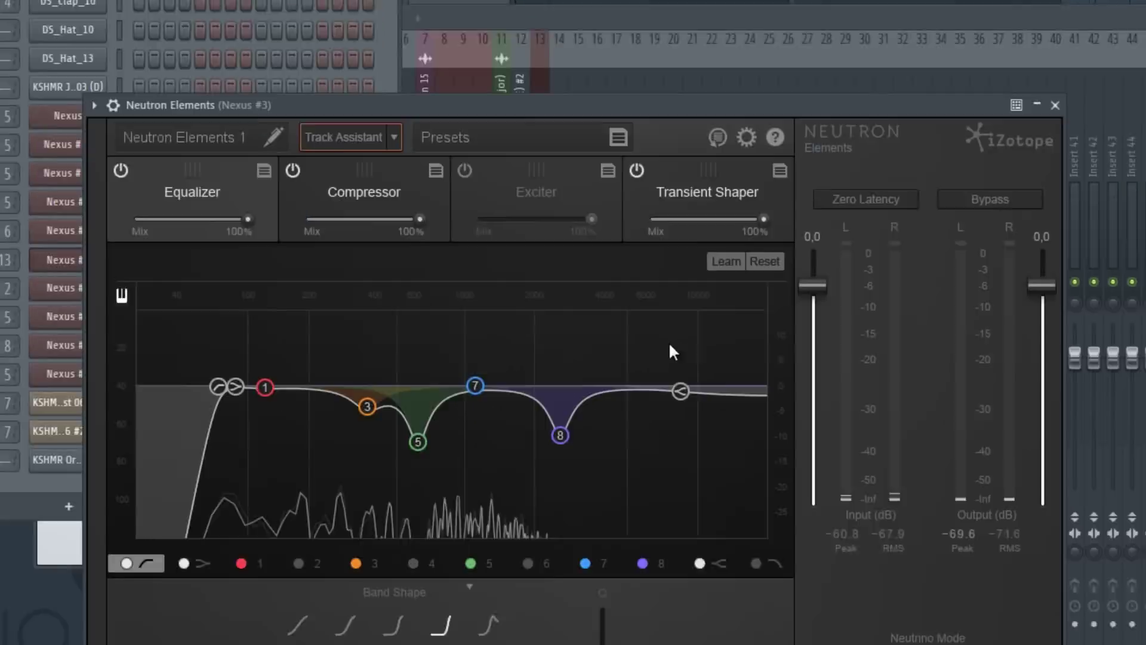
key("space")
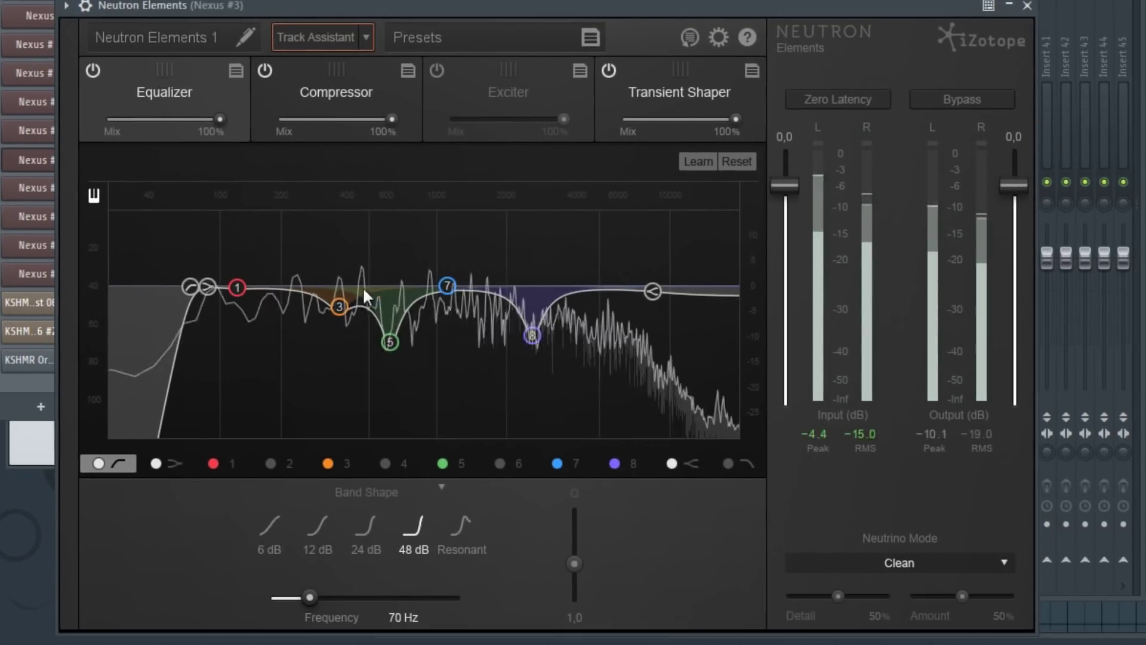
left_click(396, 348)
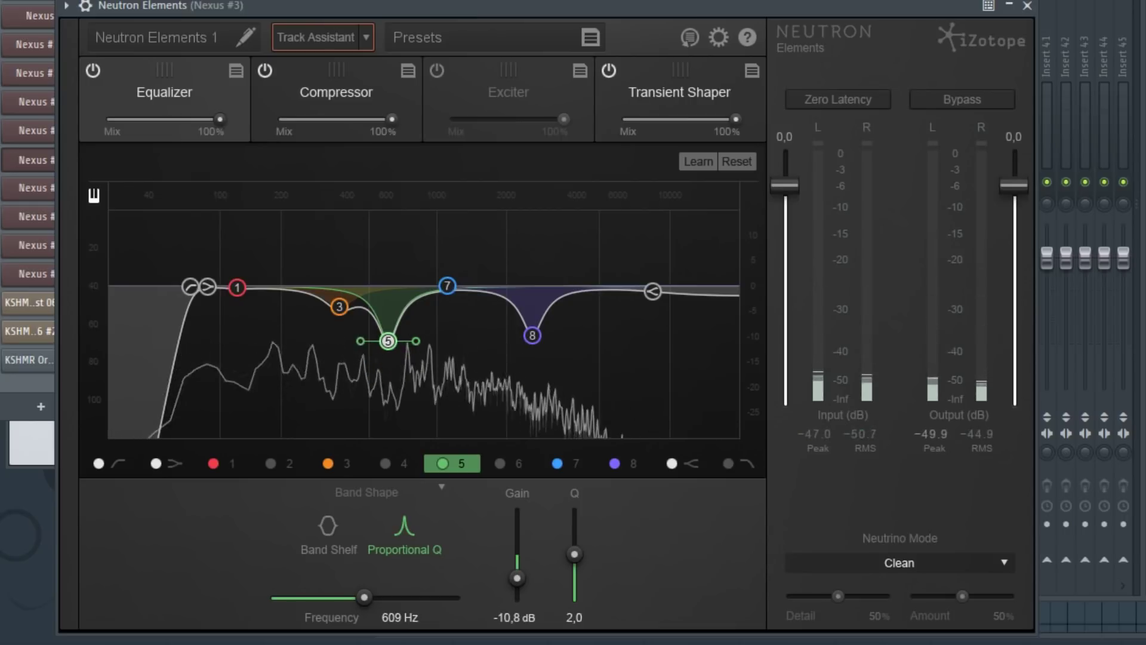
- Raise band 5 to about 0 dB and make band 3 a small boost near 386 Hz
left_click_drag(517, 578, 517, 544)
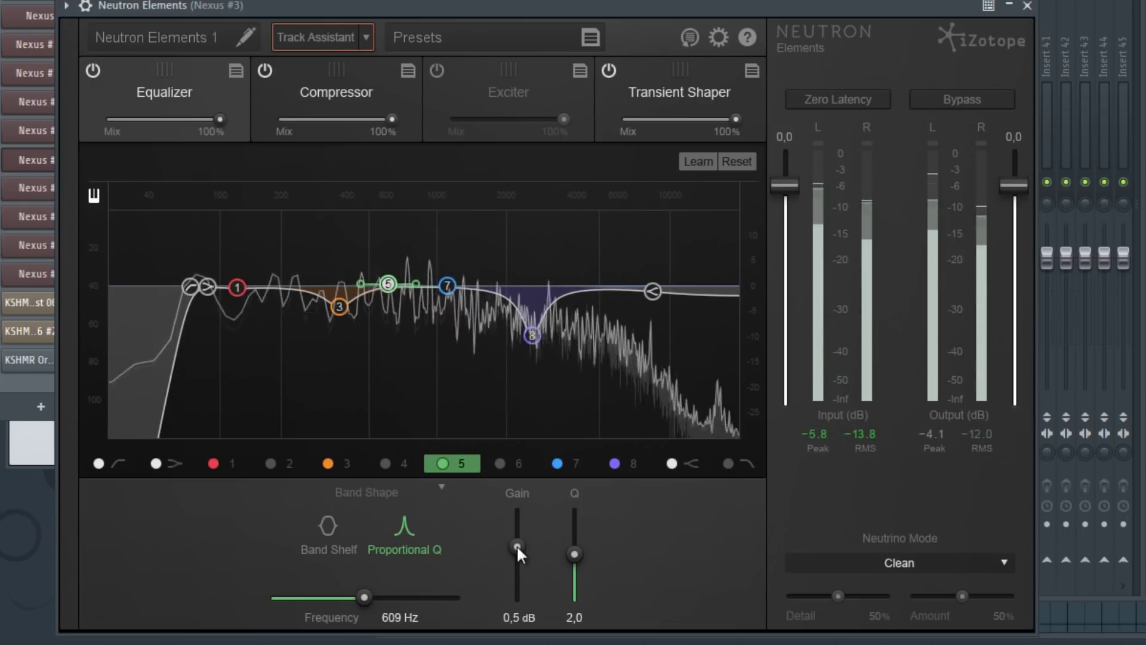
left_click(340, 306)
left_click_drag(517, 564, 519, 534)
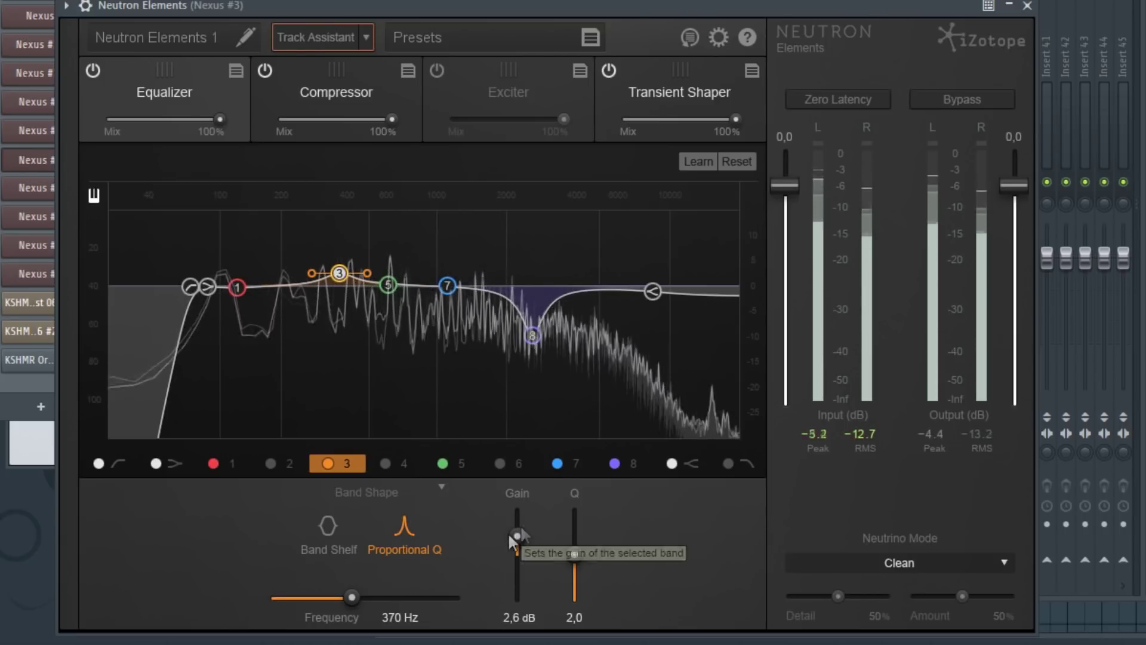
mouse_move(354, 595)
left_mouse_down()
mouse_move(365, 597)
mouse_move(355, 594)
left_mouse_up()
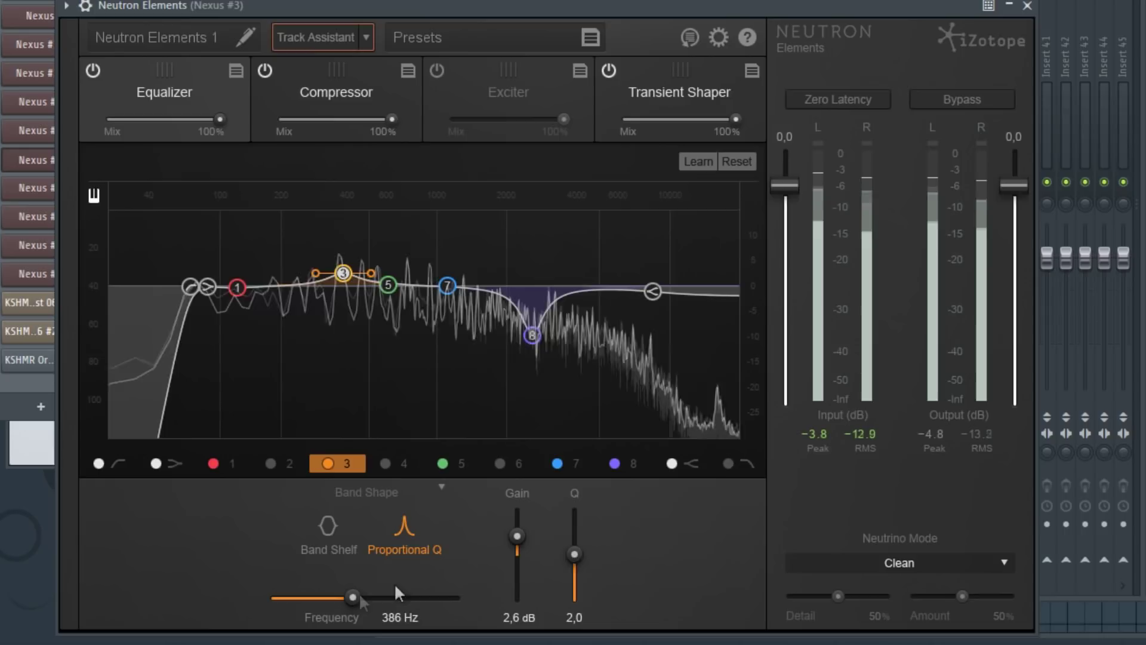
left_click_drag(572, 554, 520, 542)
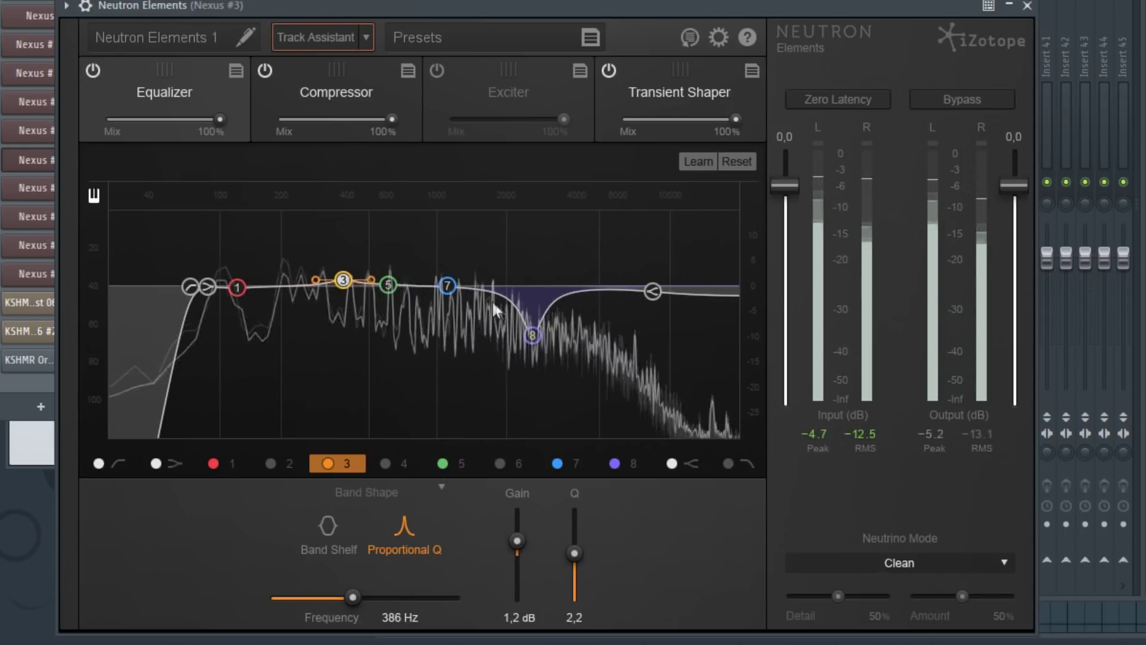
- Lift bands 8 and 7 toward 0 dB and boost the high shelf 1.8 dB at 6685 Hz
left_click_drag(532, 336, 524, 303)
mouse_move(447, 285)
left_mouse_down()
mouse_move(463, 256)
mouse_move(505, 251)
mouse_move(414, 244)
mouse_move(446, 281)
left_mouse_up()
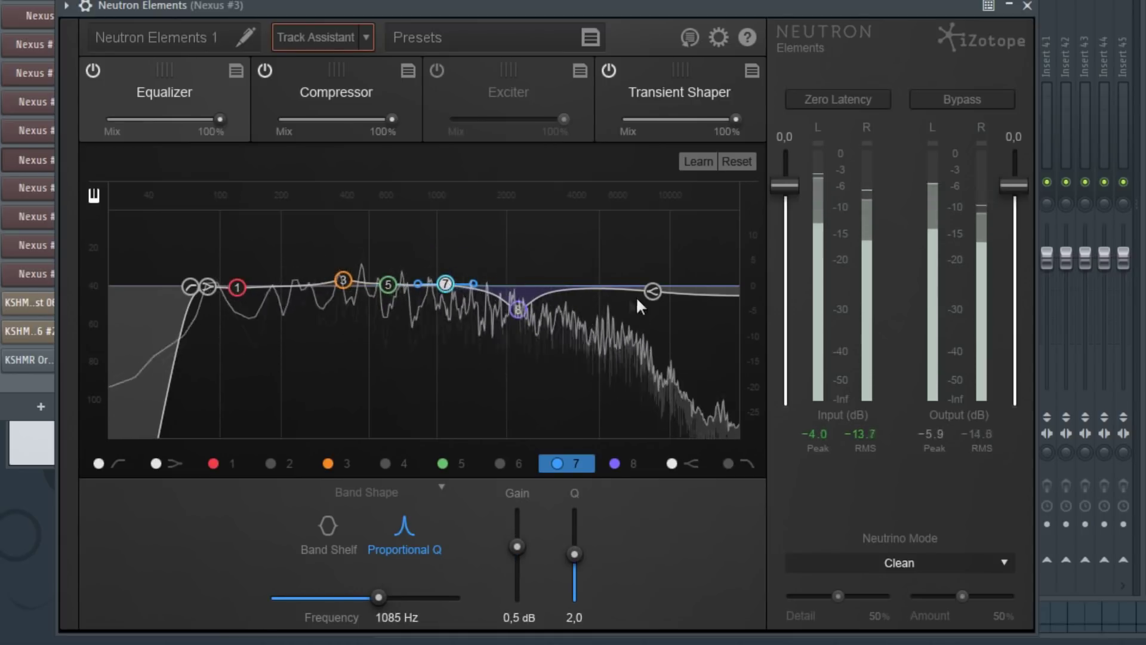
left_click_drag(652, 291, 630, 279)
left_click(460, 86)
- Give the Exciter 4.8 dB drive and 39% blend, then bypass the Exciter module
left_click(436, 71)
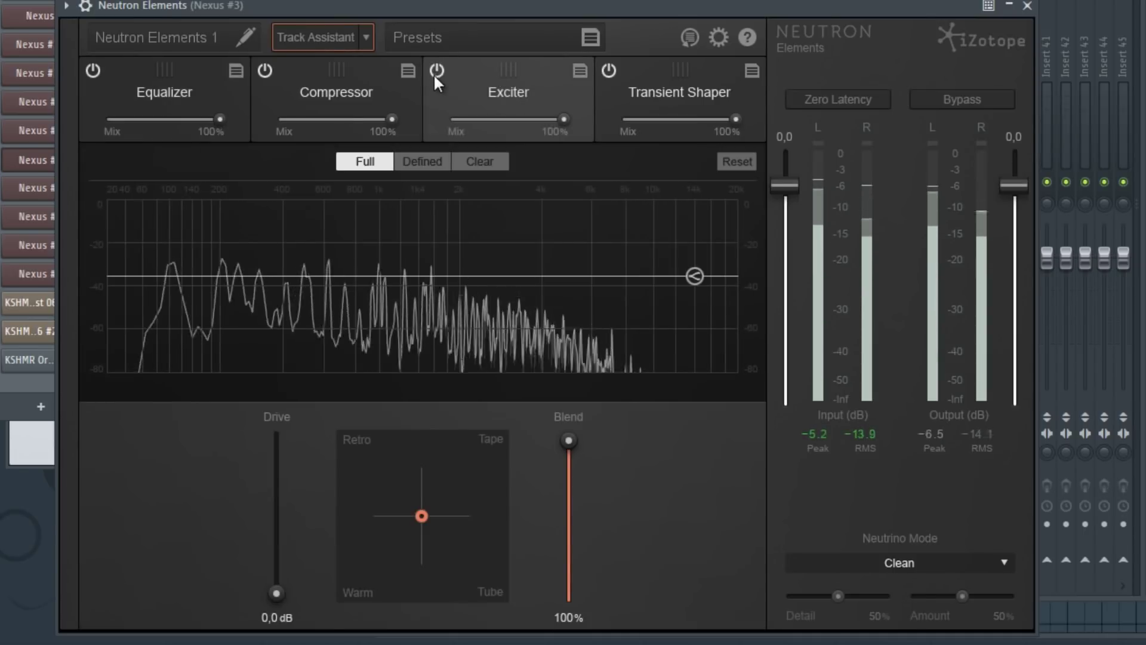
left_click_drag(277, 593, 279, 544)
left_click_drag(569, 441, 564, 533)
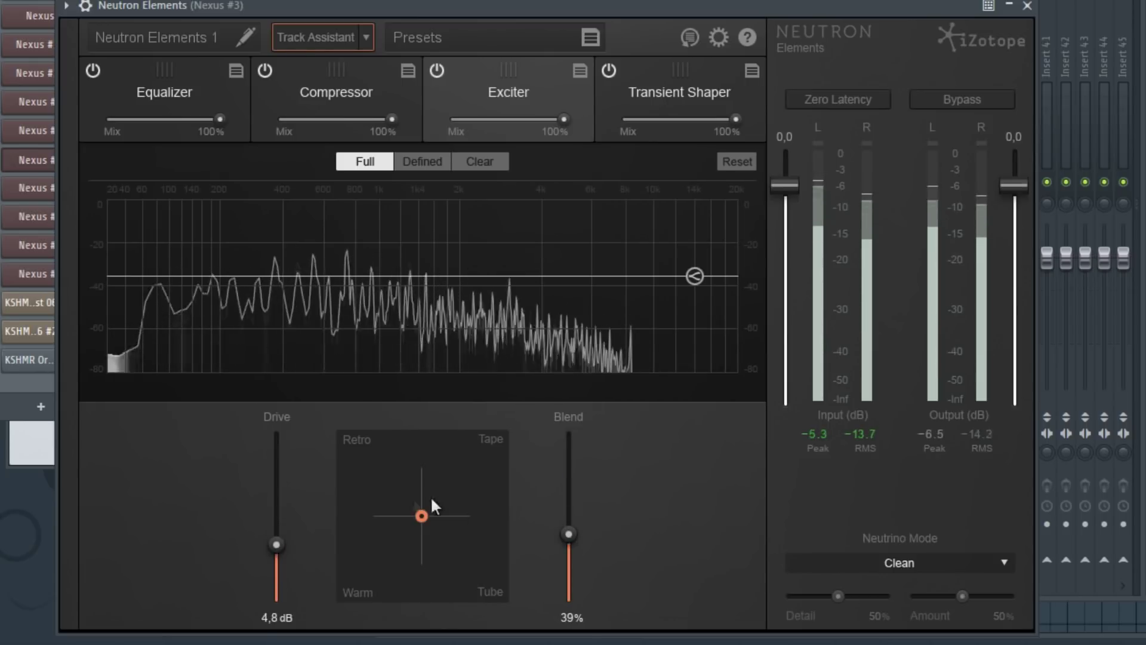
left_click_drag(421, 515, 499, 582)
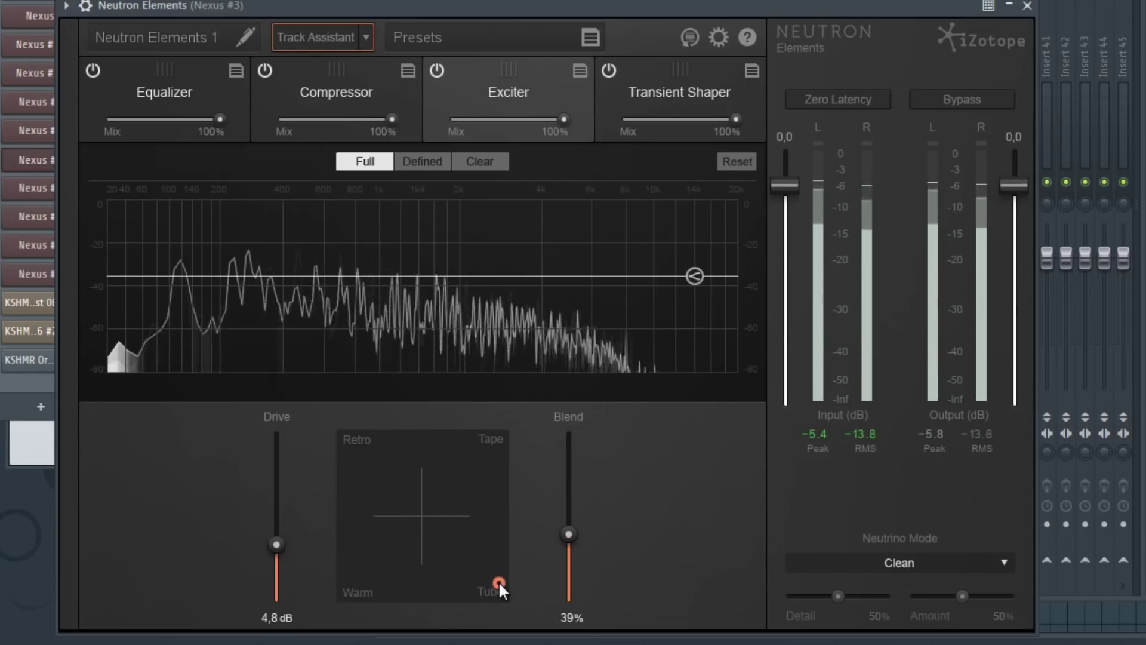
left_click(436, 70)
- In the Equalizer, A/B the bypass and lower the high shelf to about 5233 Hz, 1.6 dB
left_click(349, 91)
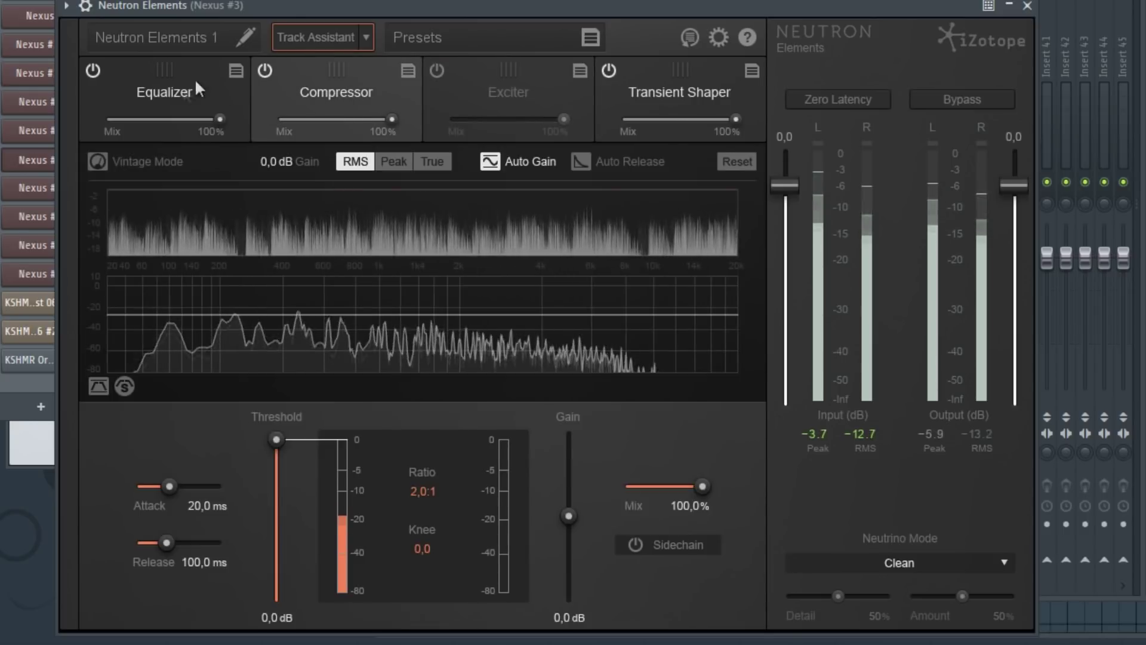
left_click(176, 89)
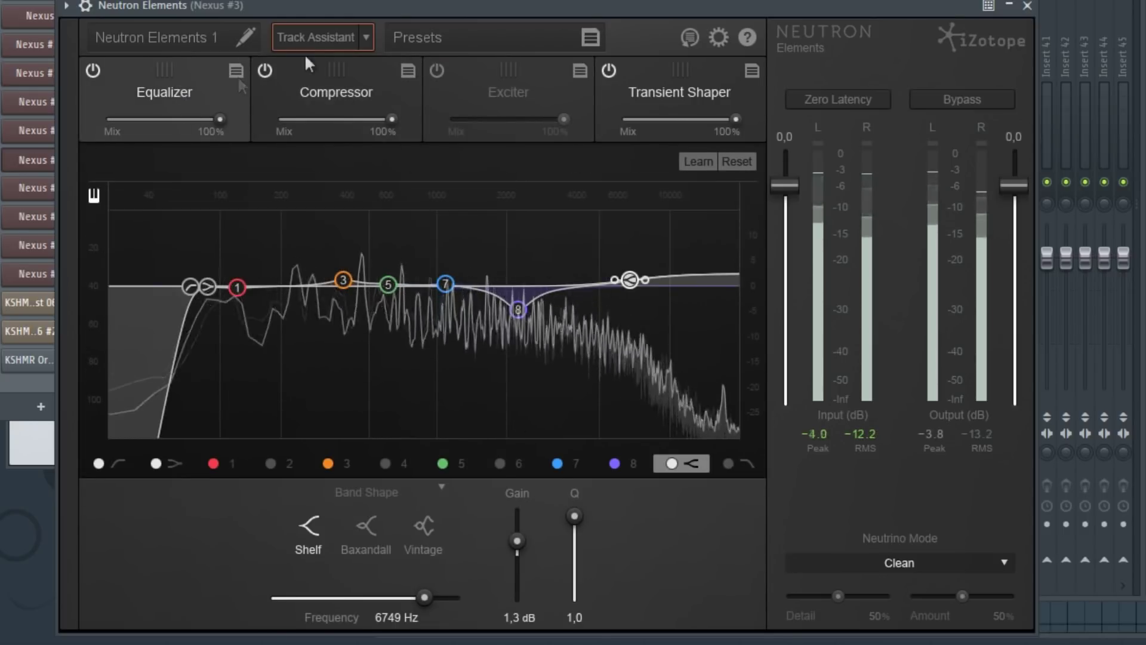
left_click(92, 70)
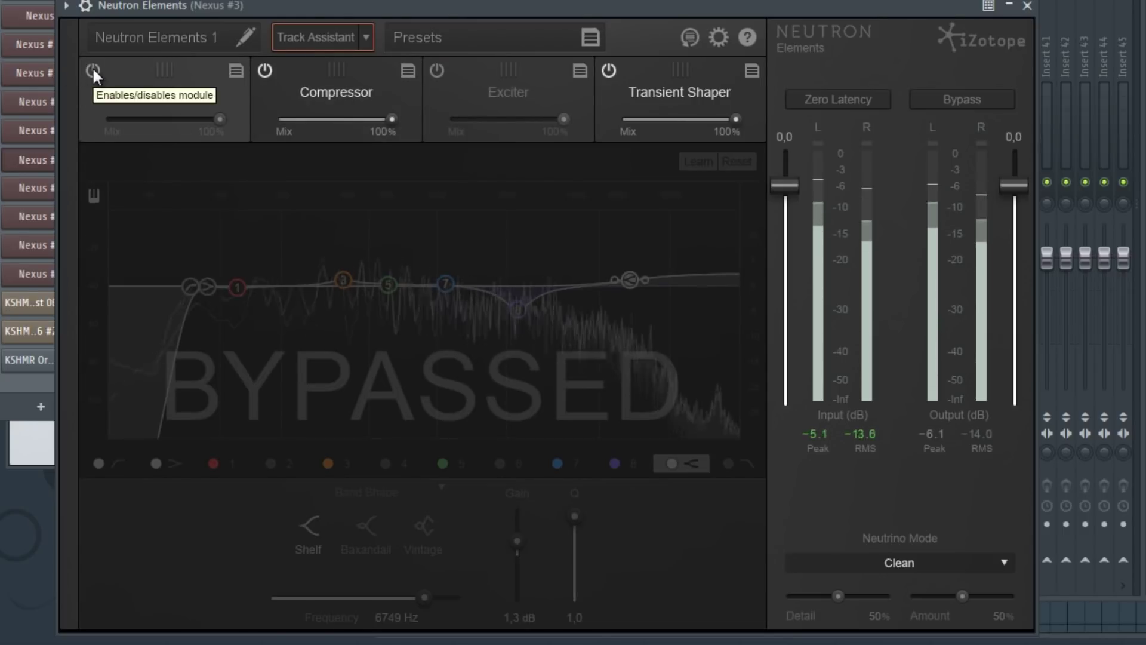
left_click(92, 70)
left_click_drag(630, 280, 604, 278)
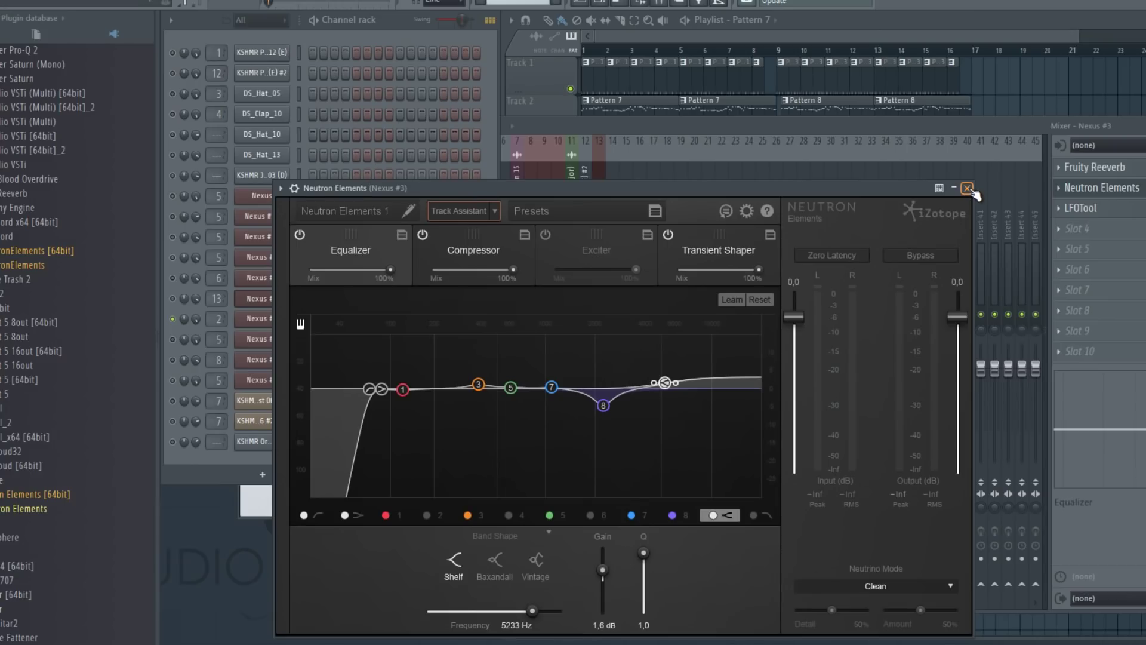
- Close Neutron Elements and reopen it from the Nexus #3 mixer slot, positioned higher
left_click(967, 189)
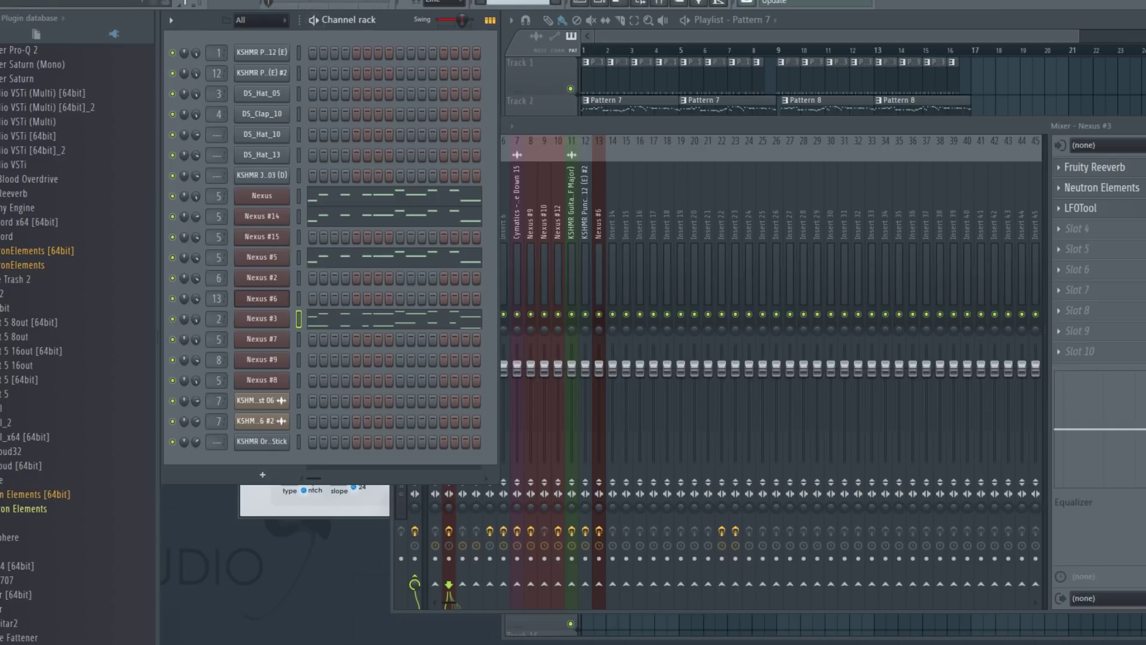
left_click(586, 128)
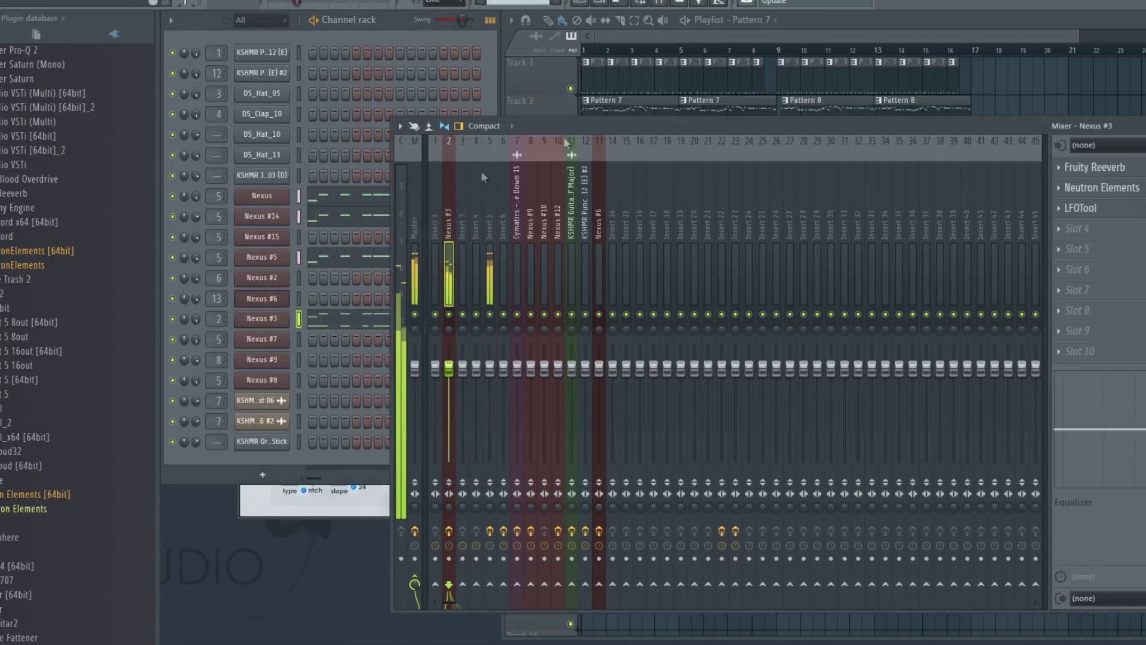
left_click(1117, 189)
left_click_drag(637, 188, 632, 152)
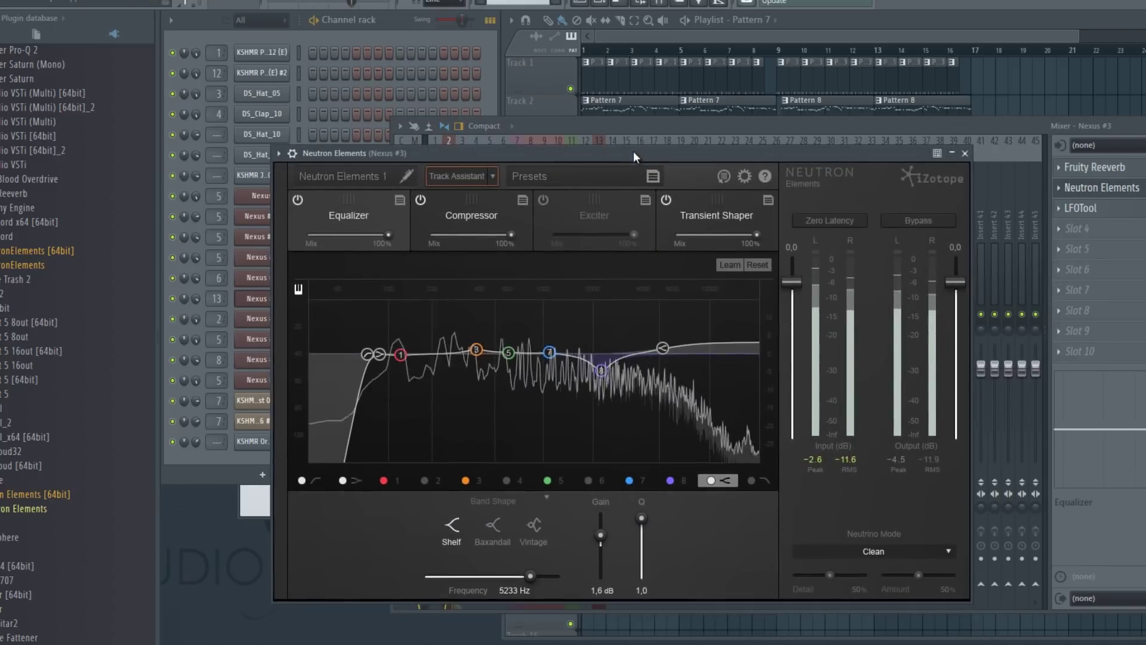
- Cut band 8 near 2 kHz, boost band 7 3.9 dB at 255 Hz, and move the high shelf to 3174 Hz
left_click_drag(602, 371, 452, 341)
left_click(549, 352)
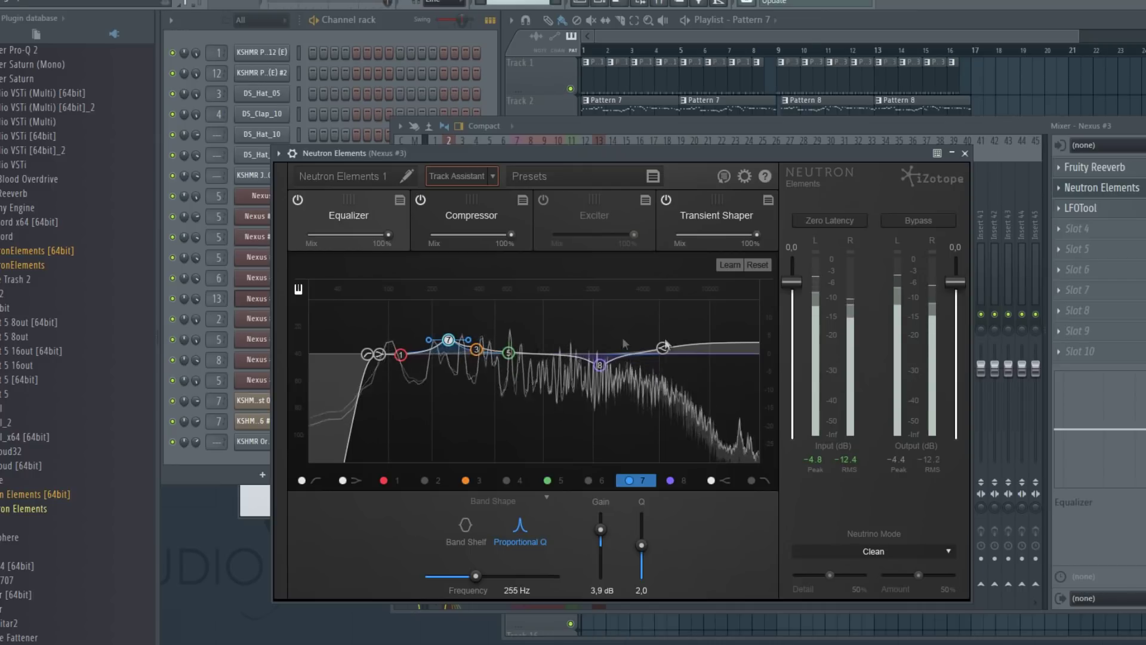
left_click_drag(662, 348, 631, 351)
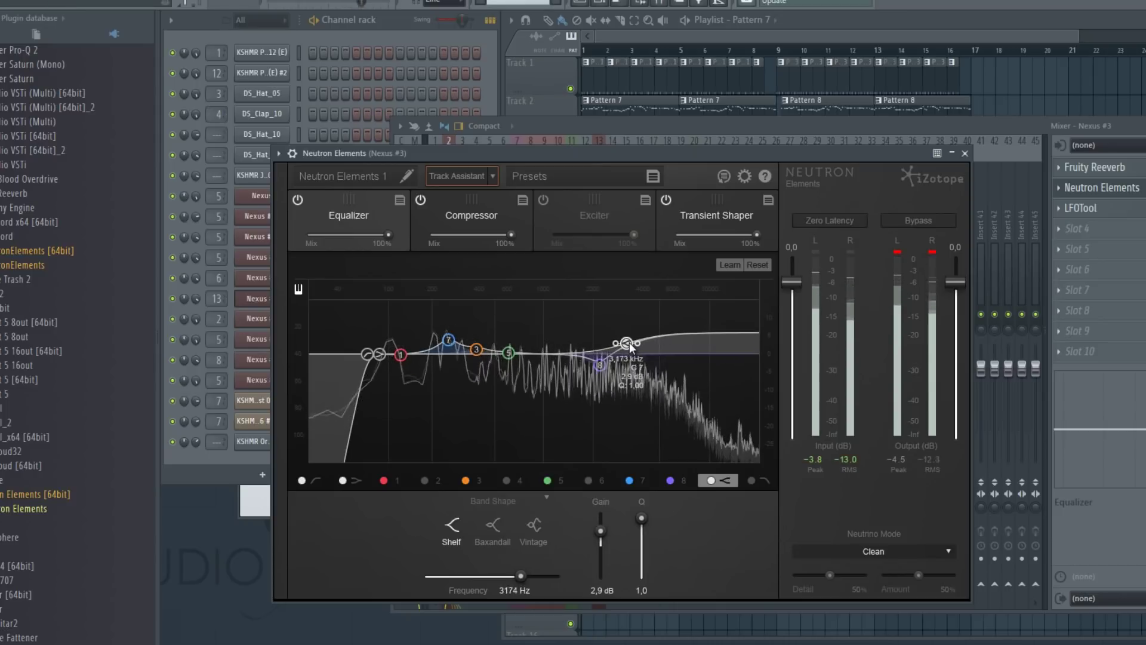
- Set the Transient Shaper to -4.3 dB attack and 3.8 dB sustain, then close Neutron
left_click(703, 221)
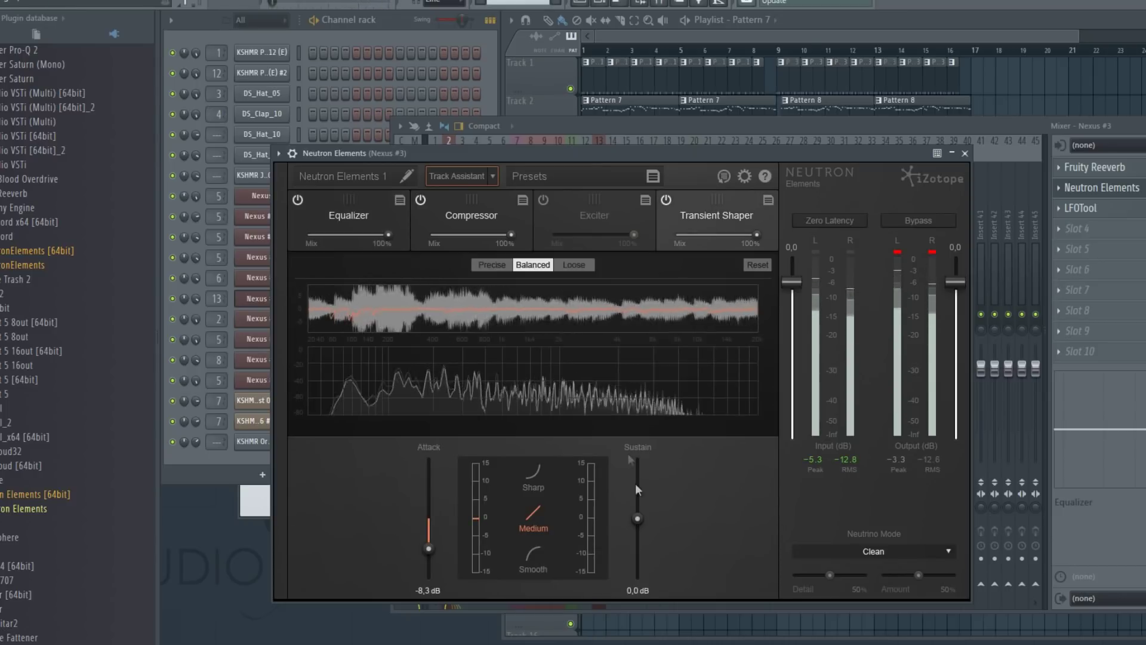
left_click_drag(430, 517, 431, 533)
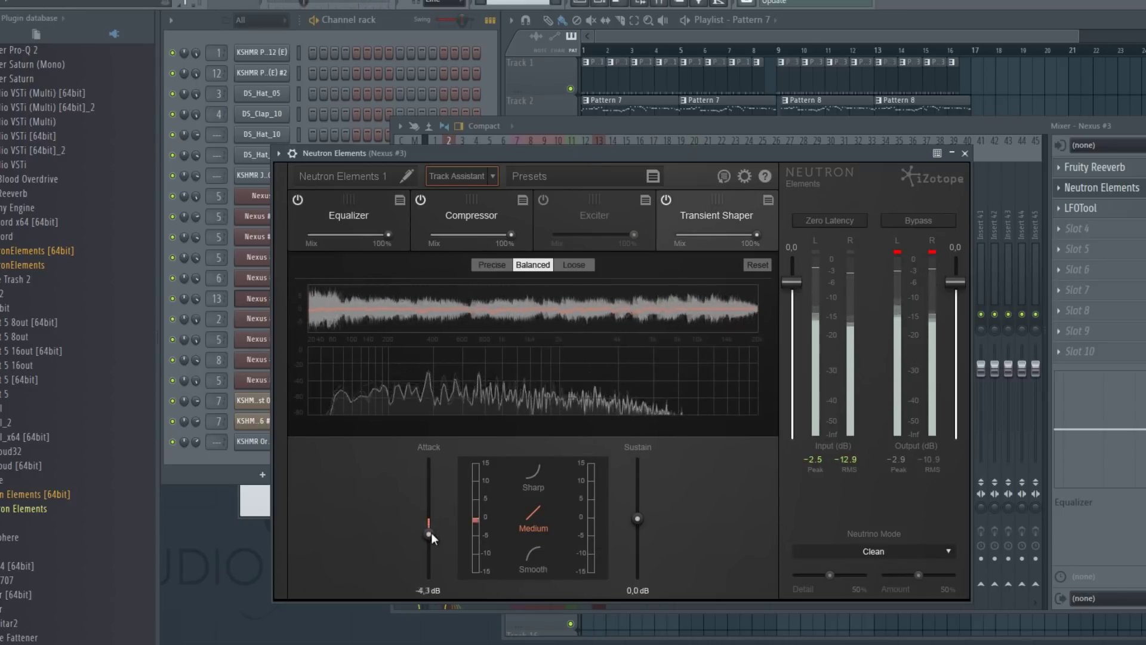
left_click_drag(637, 518, 638, 499)
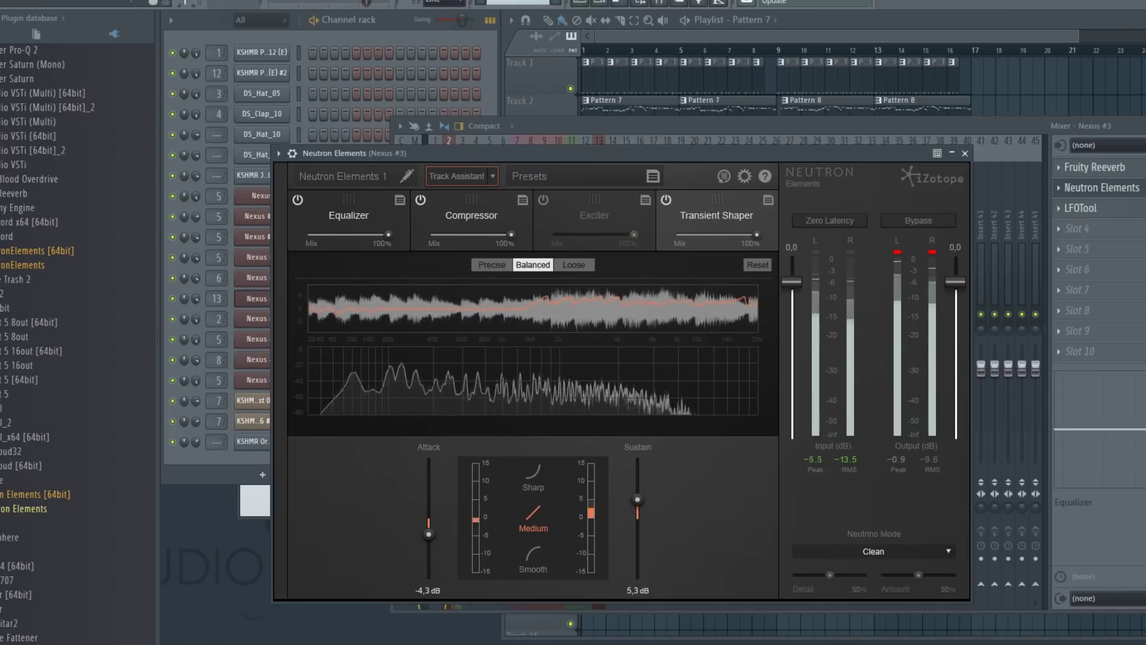
key("space")
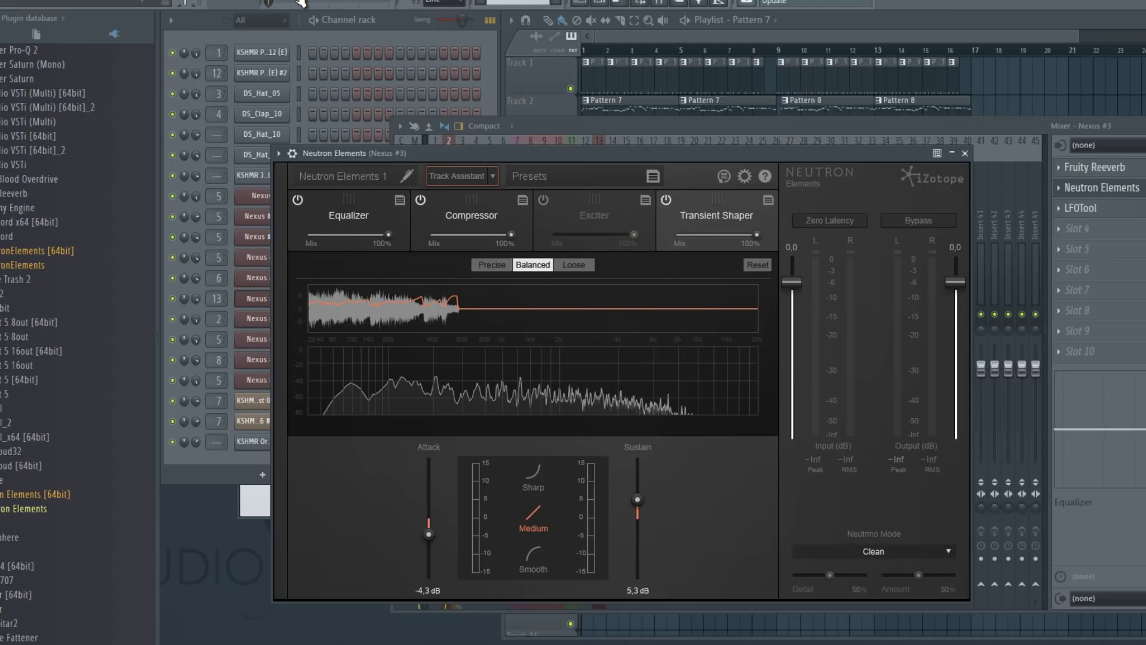
key("space")
left_click_drag(640, 500, 640, 505)
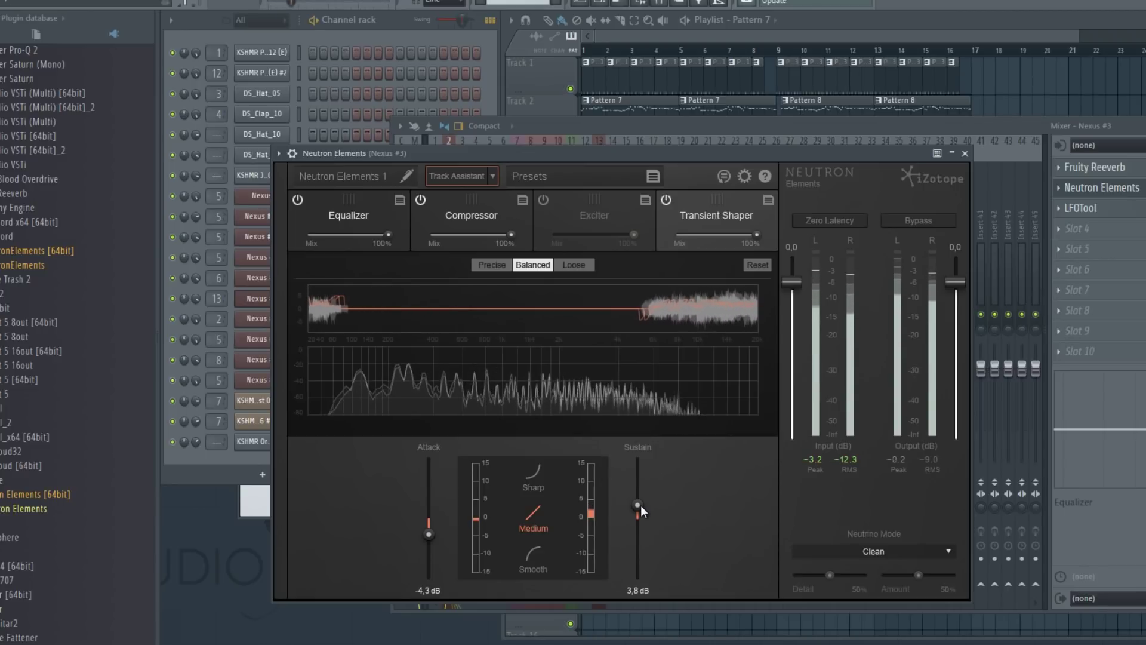
left_click(362, 217)
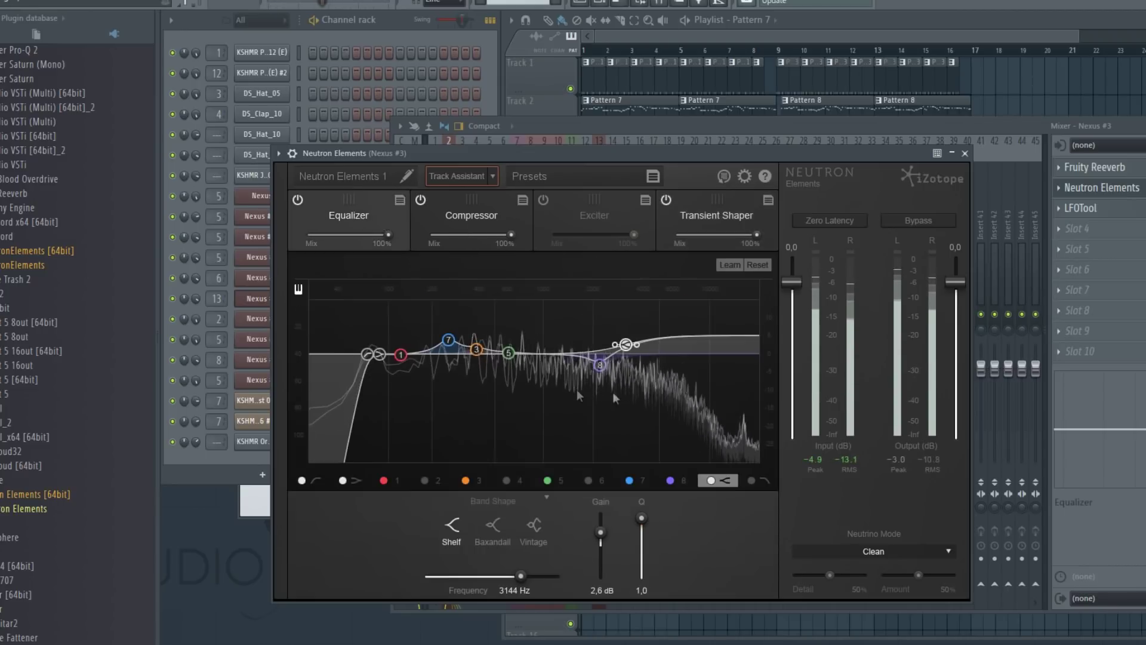
left_click(965, 153)
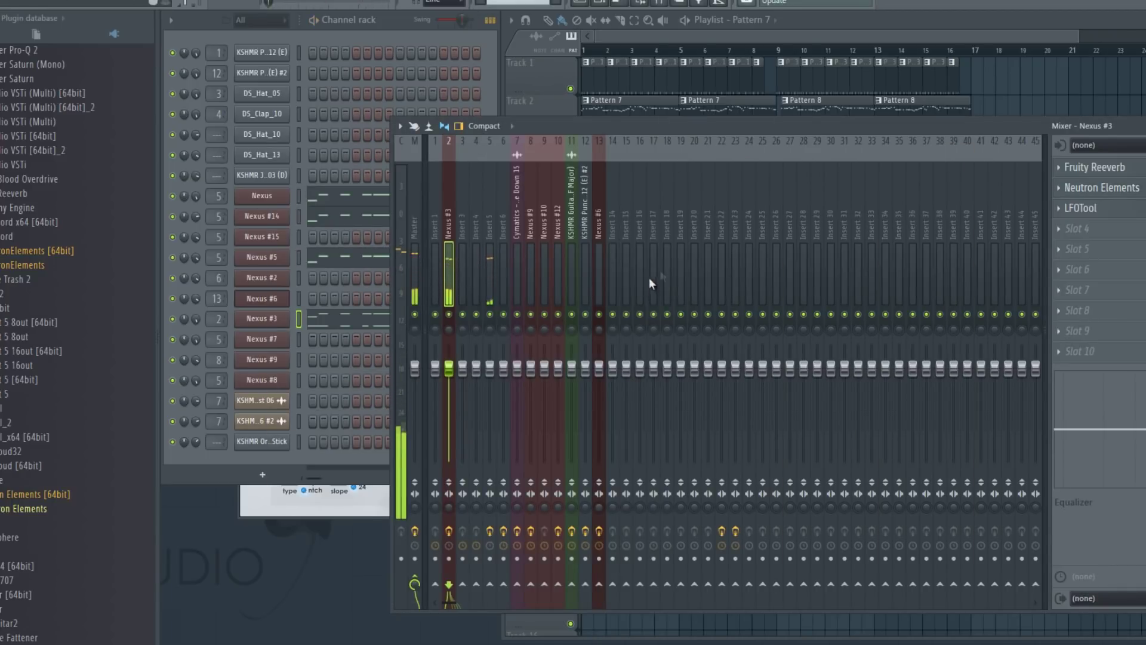
- Switch to Pattern 34 and load Neutron Elements into Insert 6's first effect slot
left_click(864, 28)
left_click(630, 317)
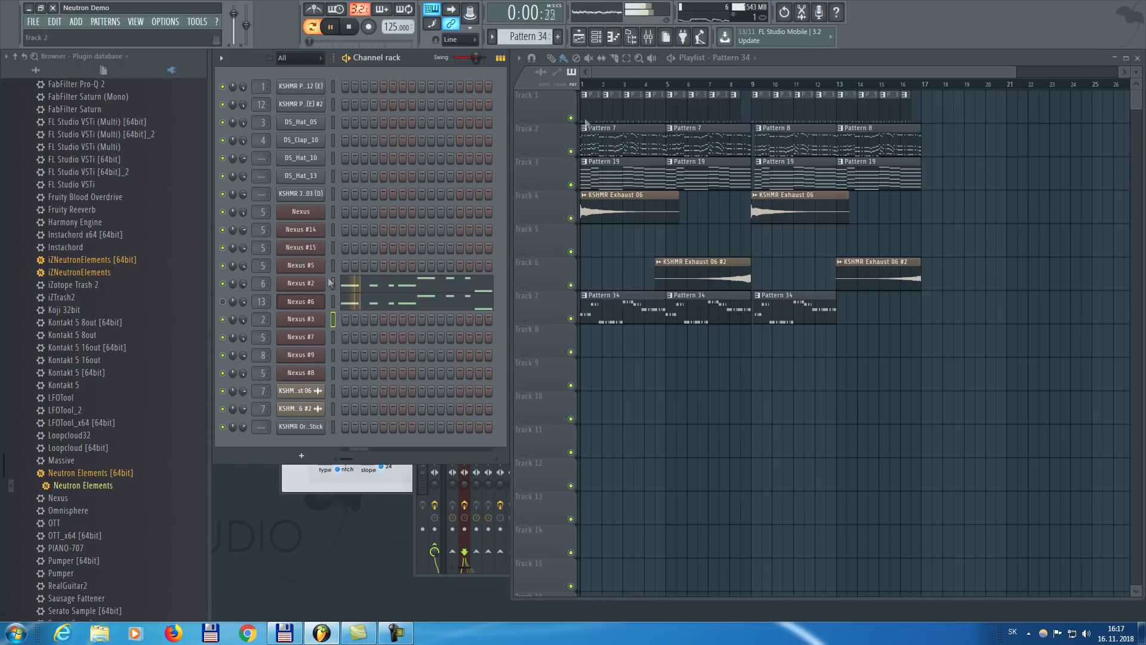
left_click(656, 44)
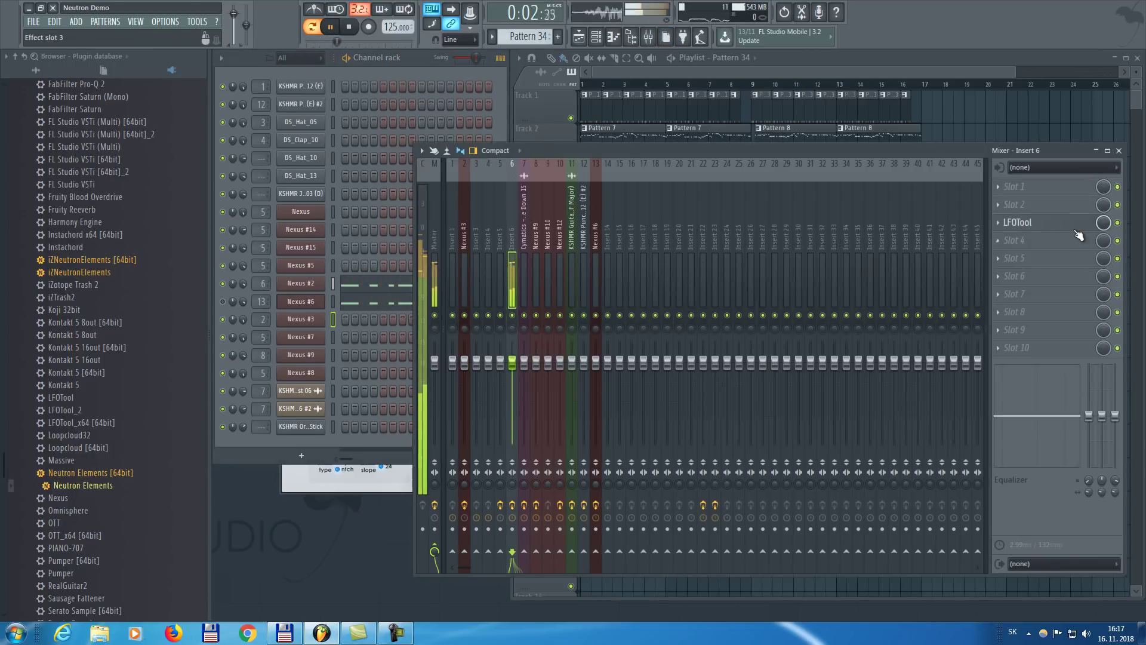
key("space")
left_click_drag(84, 485, 112, 493)
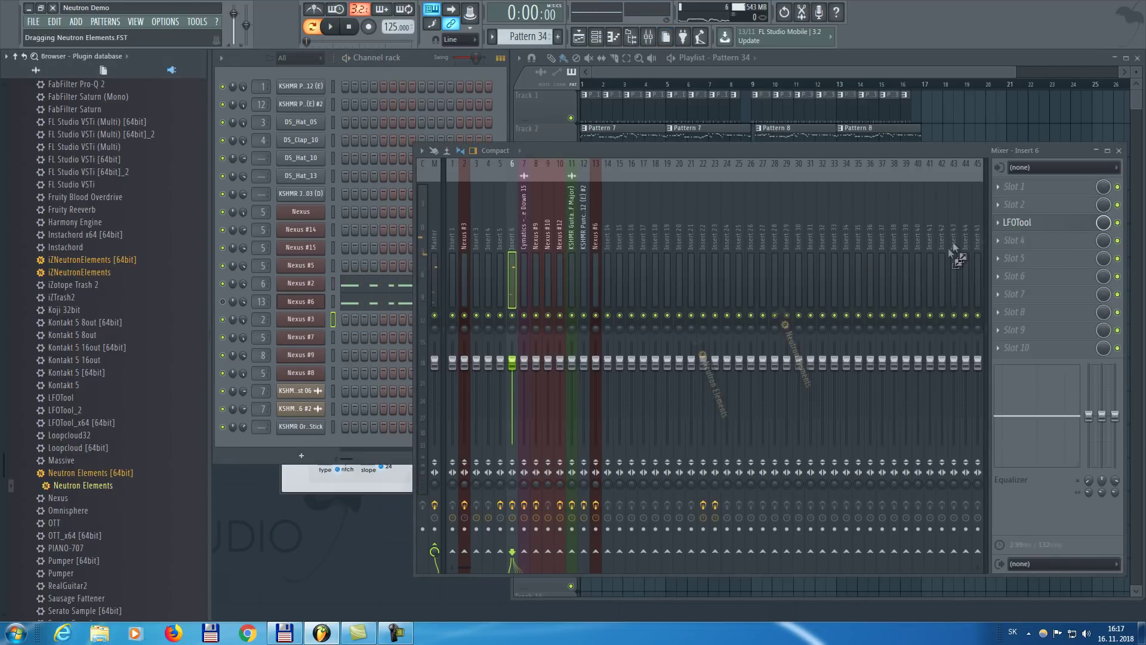
left_click_drag(1017, 188, 1017, 186)
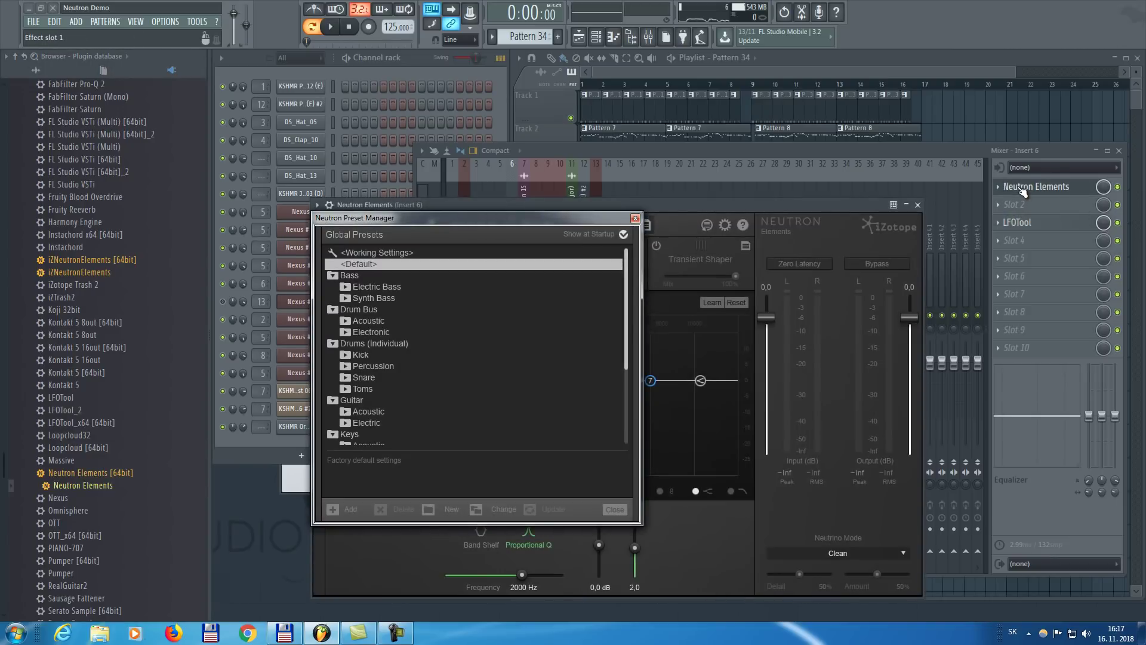
left_click_drag(627, 207, 650, 159)
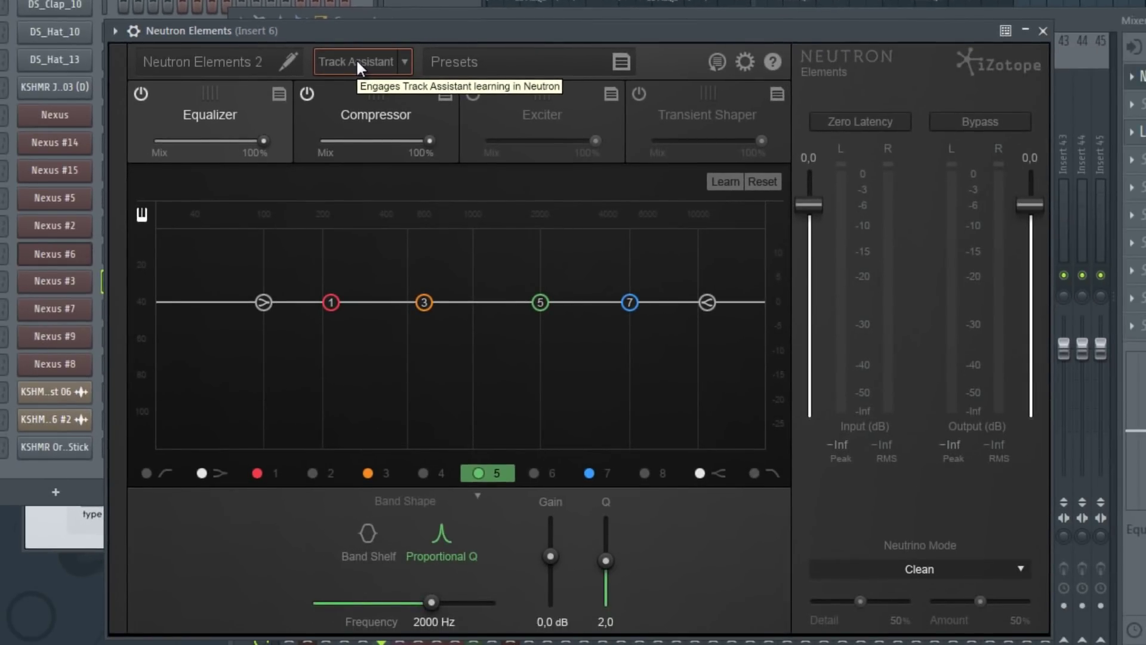
- Run Track Assistant with the Upfront Midrange preset while the track plays
key("space")
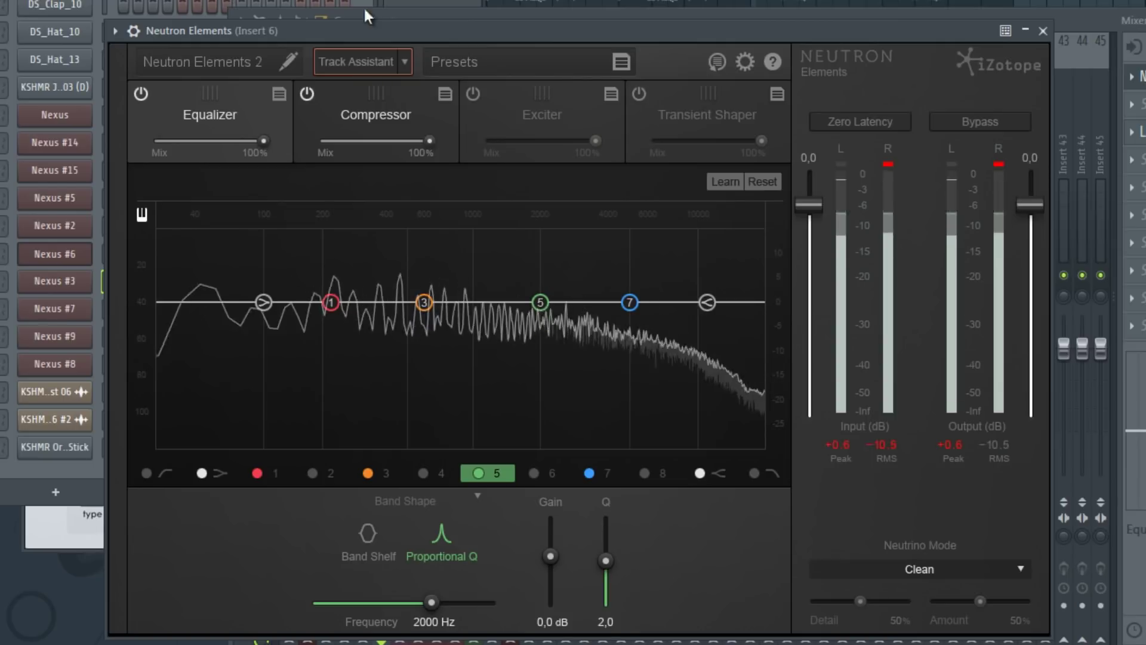
left_click(405, 62)
left_click(412, 106)
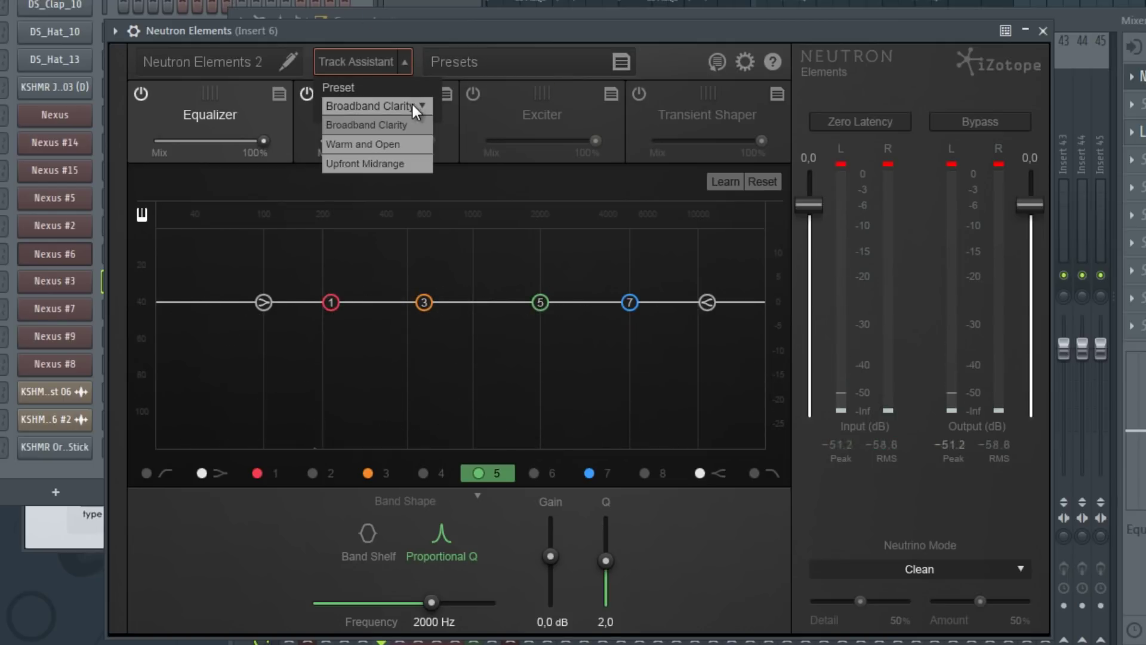
left_click(397, 161)
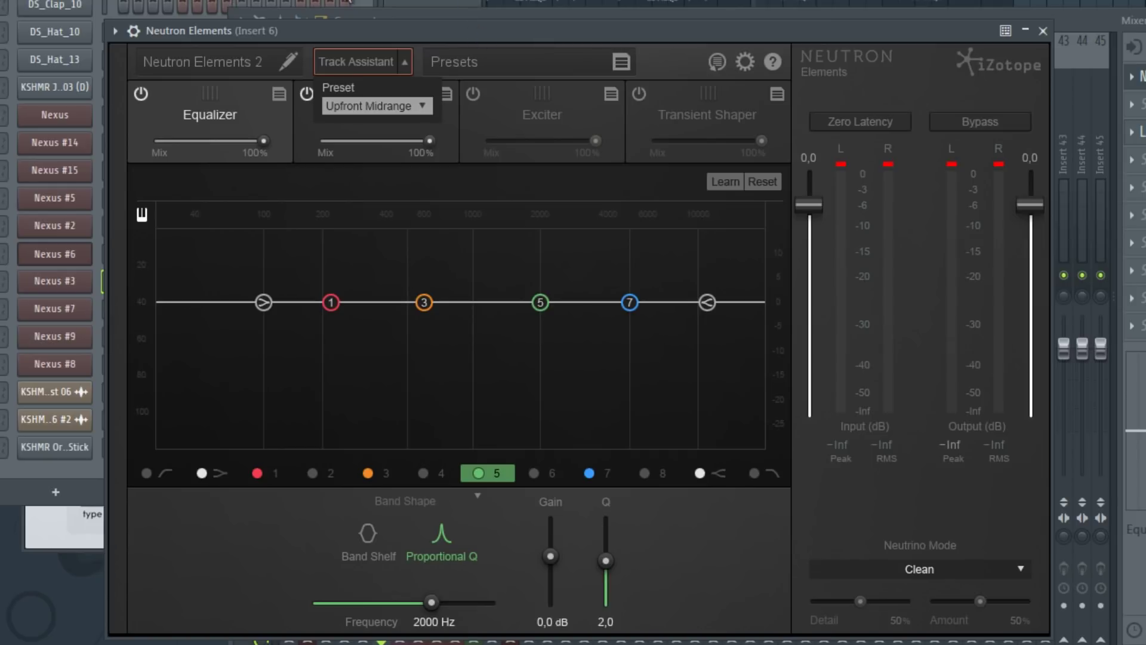
key("space")
left_click(352, 59)
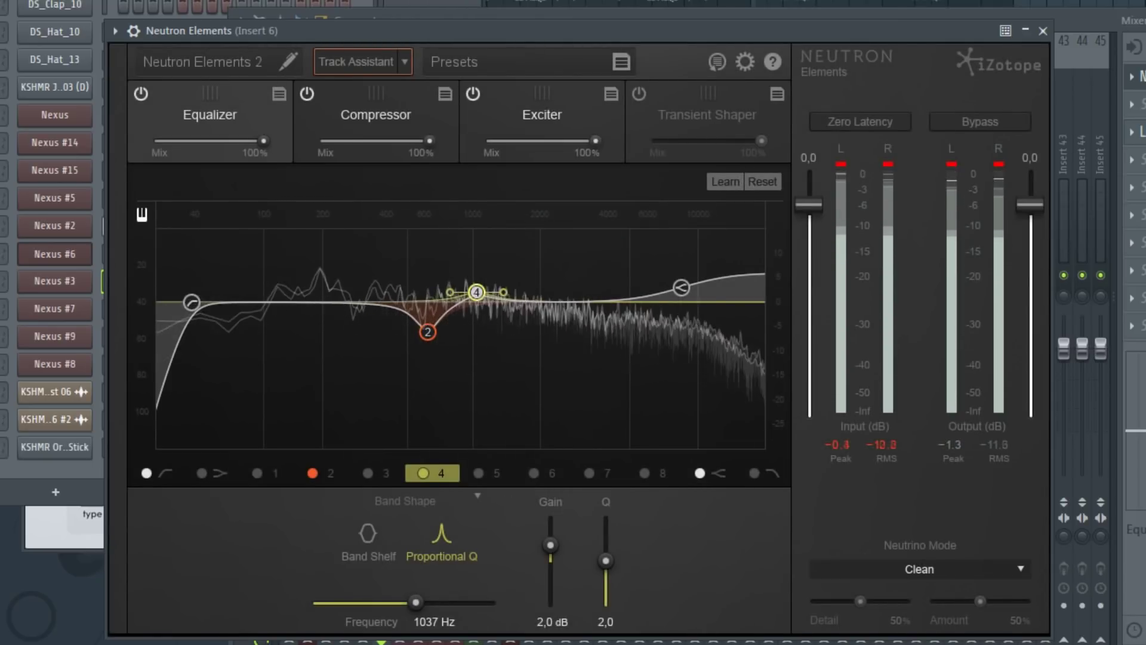
key("space")
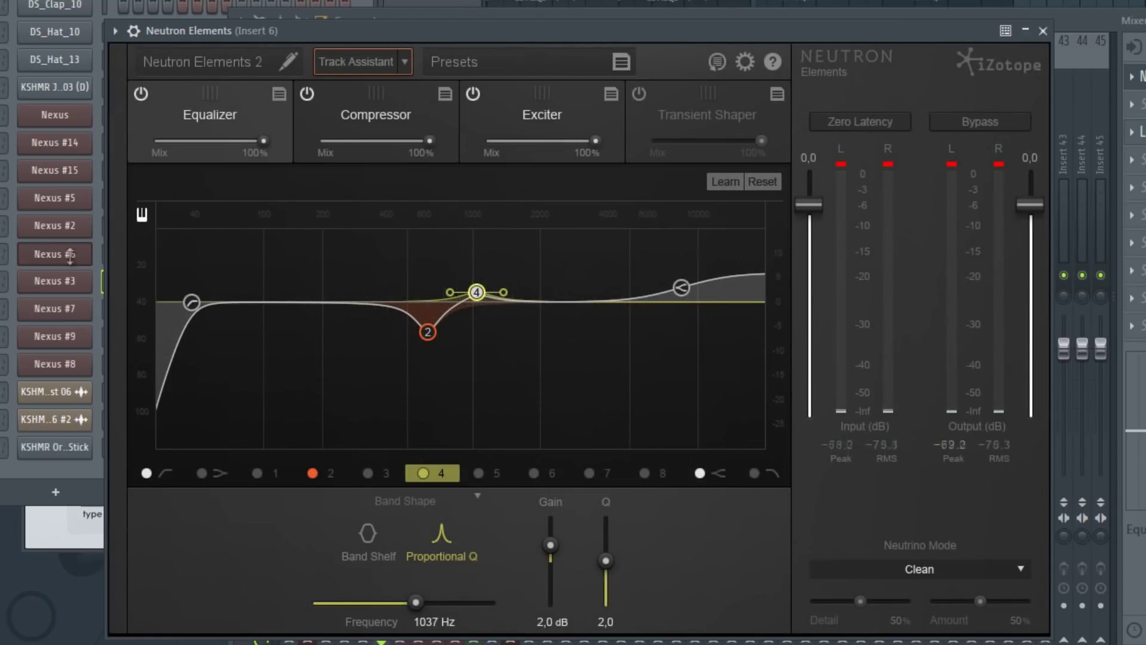
key("F6")
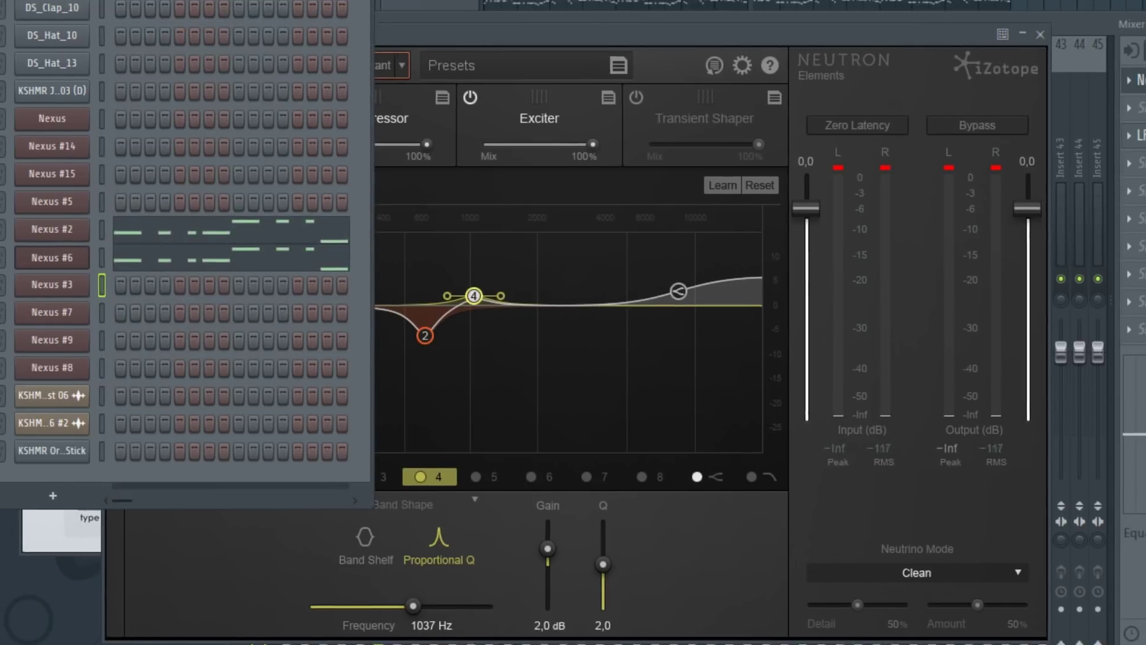
- Delete the first two Pattern 19 clips on Track 3 and make Pattern 19 current
key("F5")
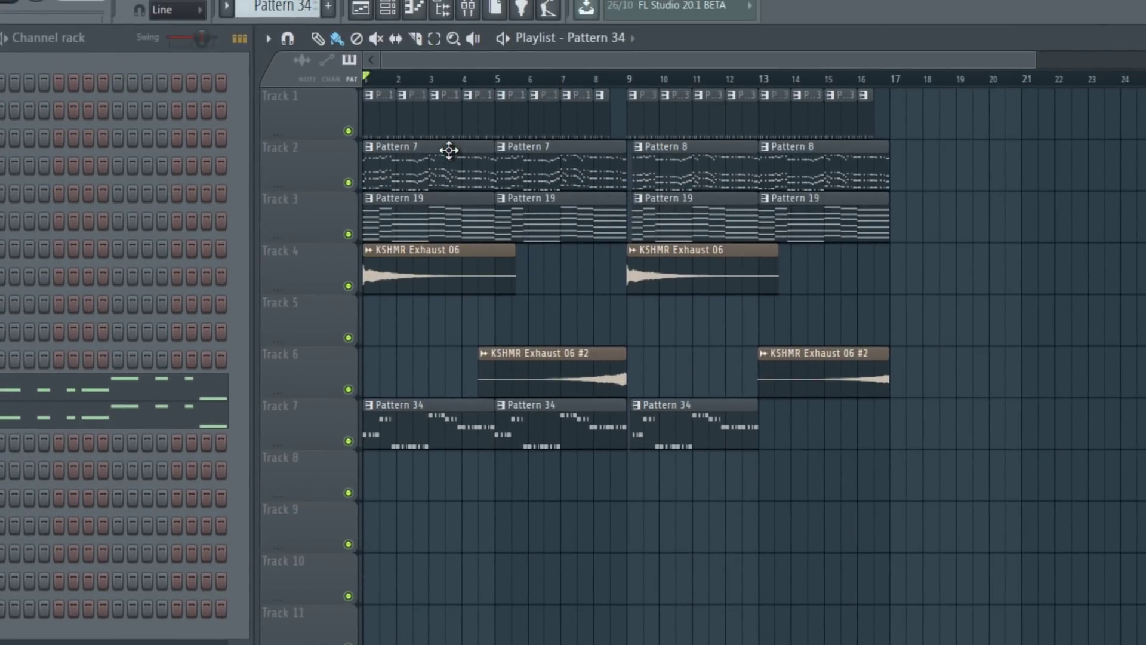
key("space")
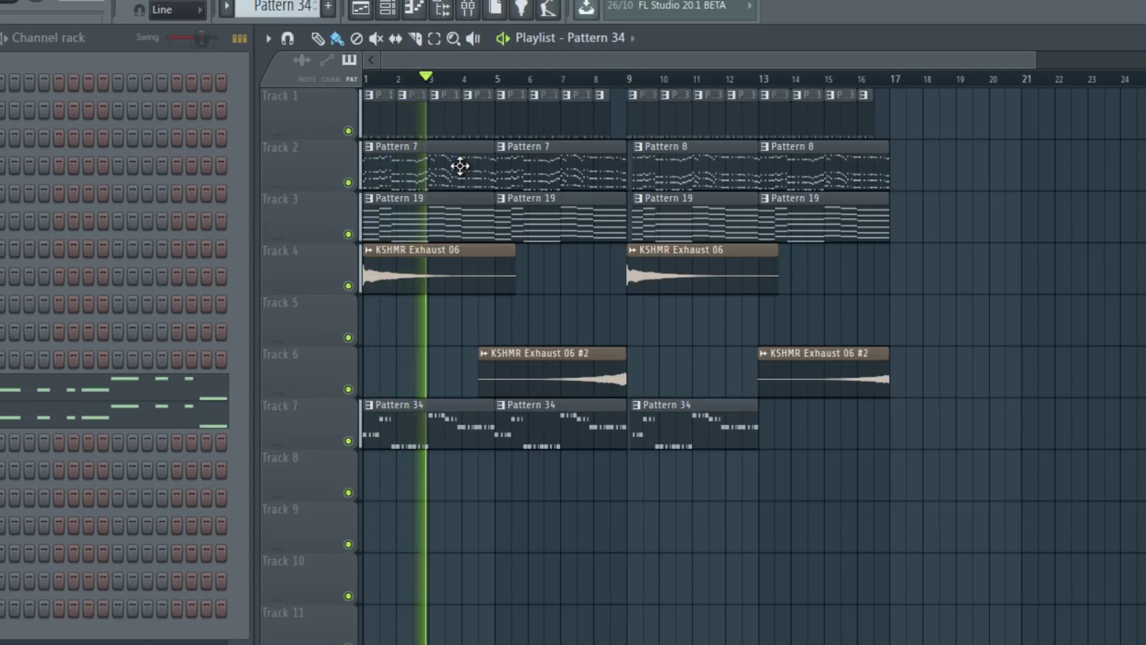
key("space")
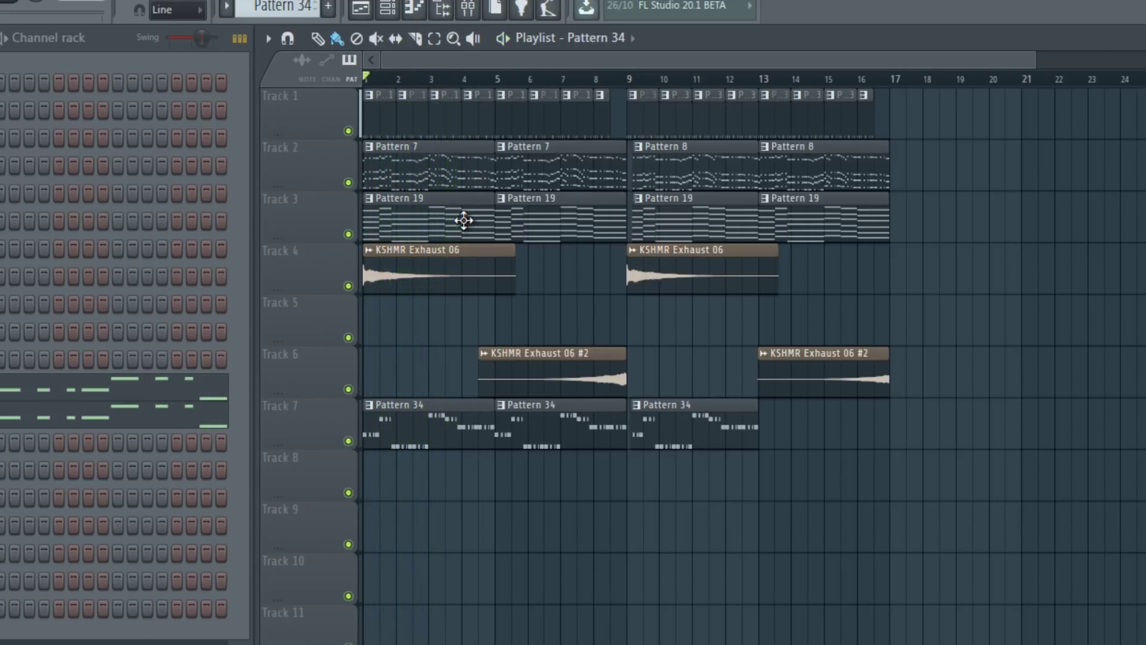
right_click(402, 218)
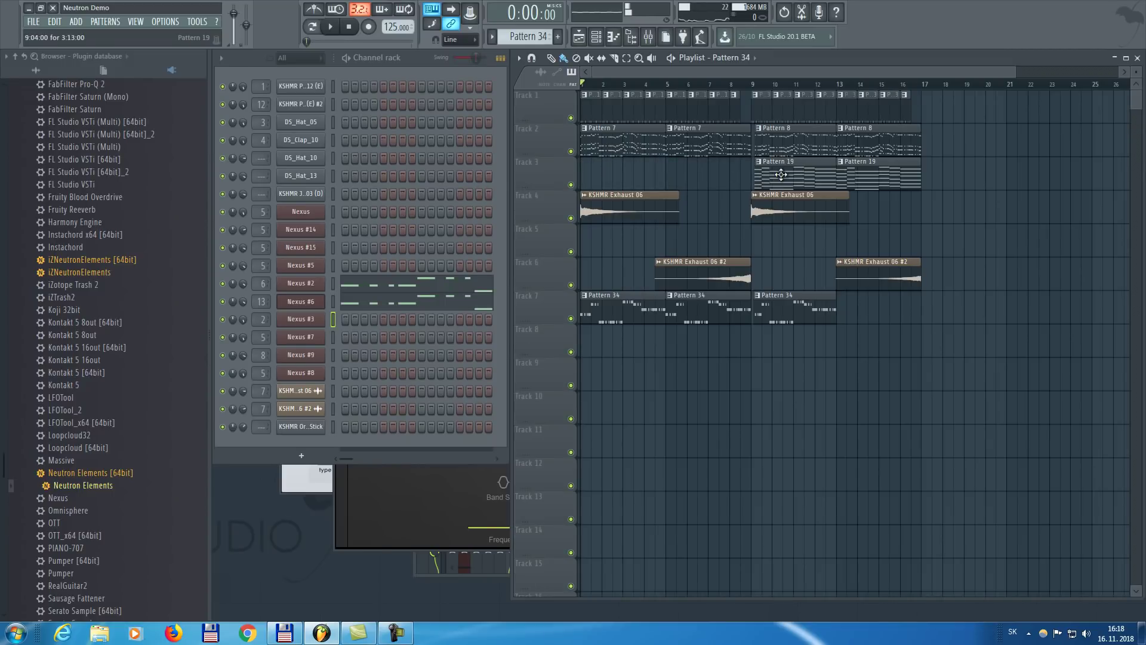
left_click(781, 174)
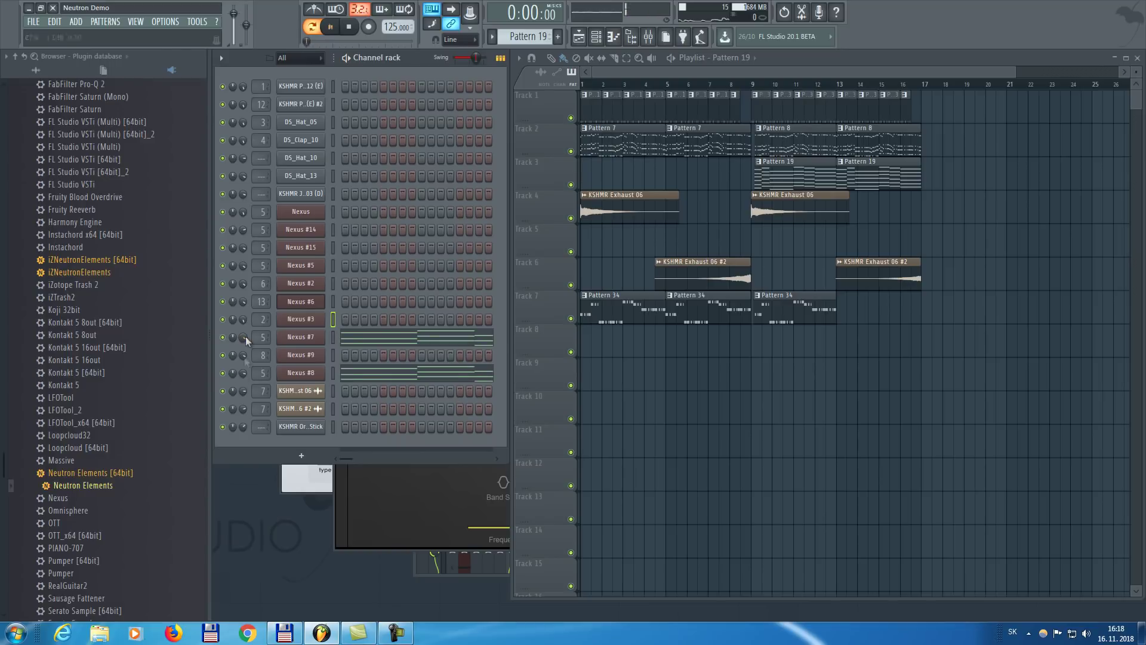
- Replay the arrangement, then bring up Neutron Elements on Insert 6
key("space")
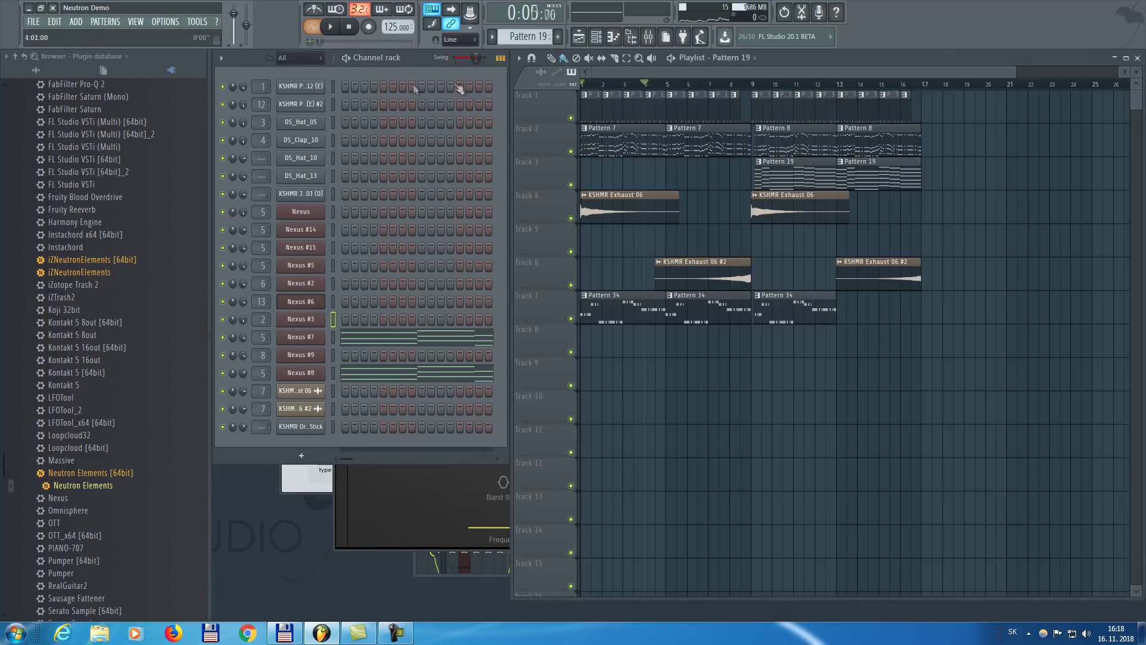
key("space")
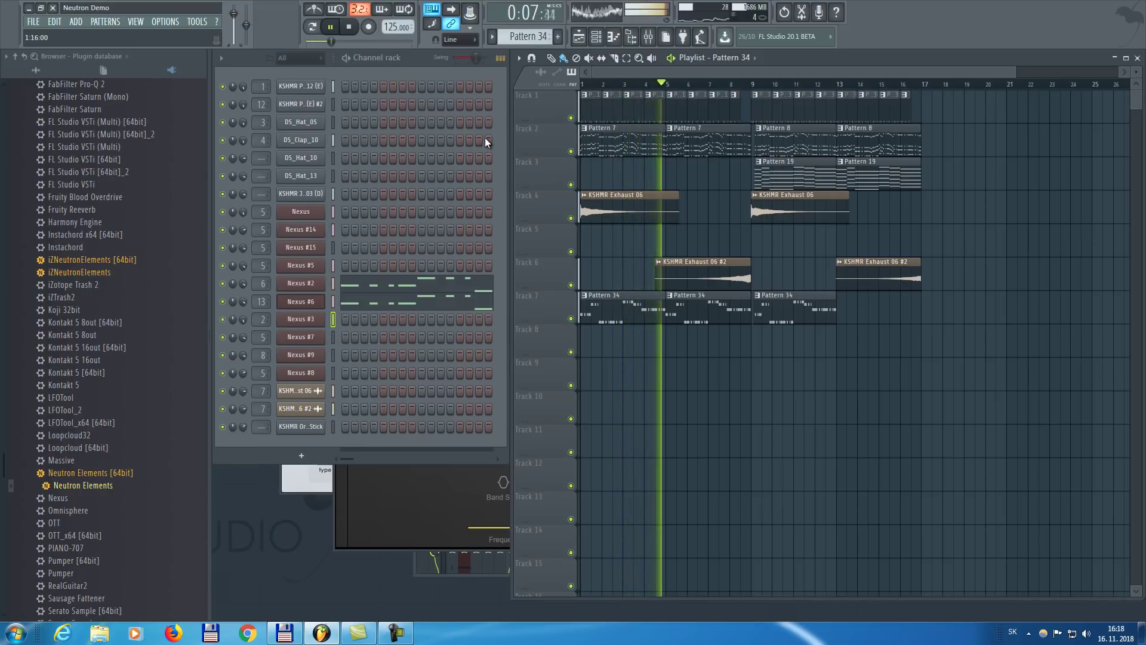
key("space")
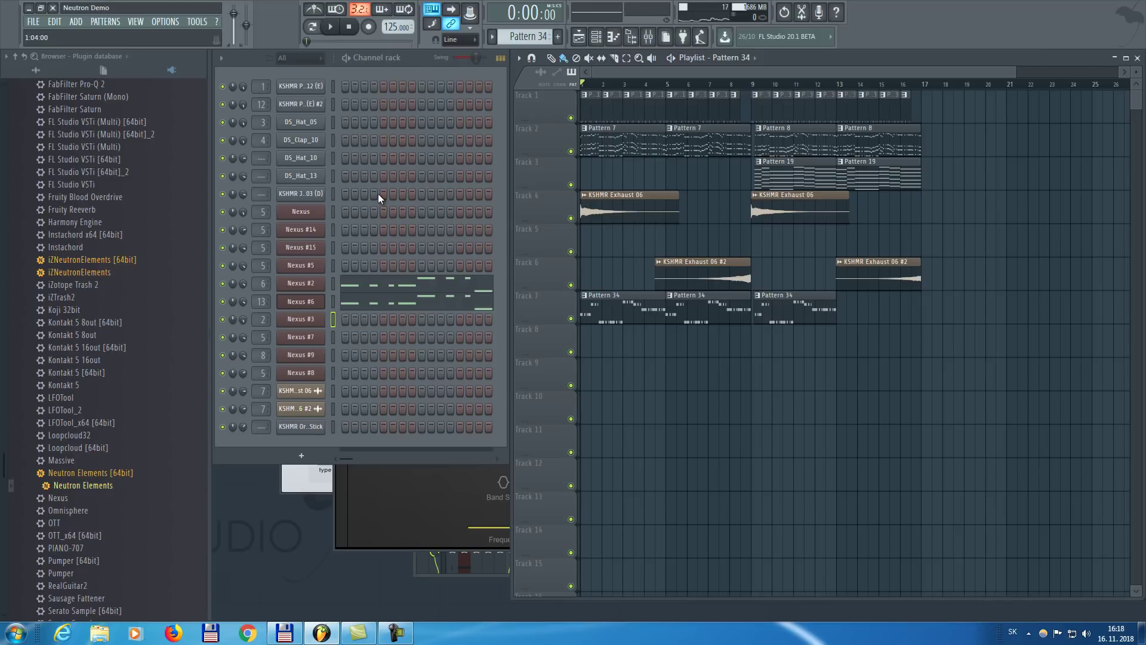
key("F9")
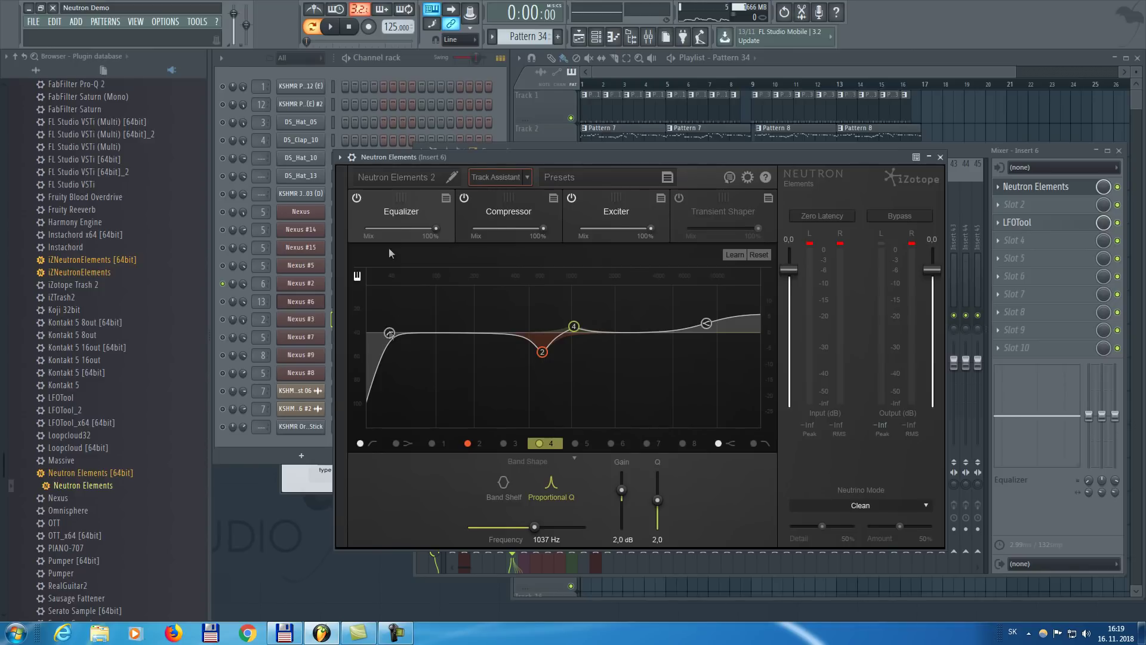
- Raise the EQ low cut to 112 Hz and set band 2 to 280 Hz, +1.3 dB
left_click_drag(457, 157, 586, 130)
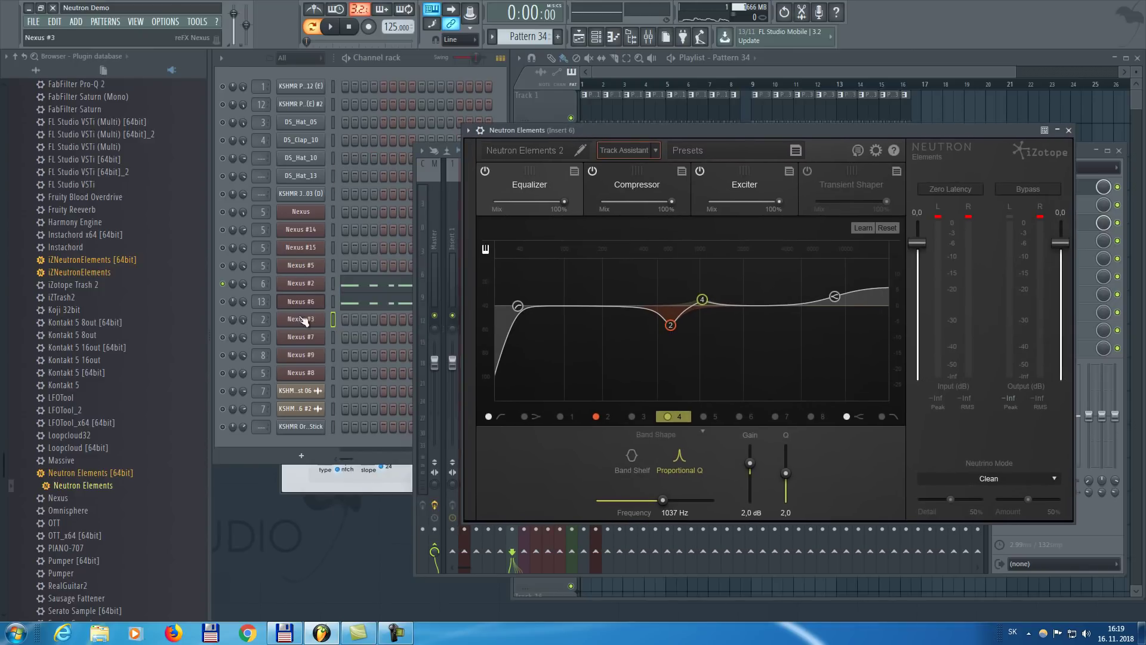
left_click_drag(518, 307, 554, 306)
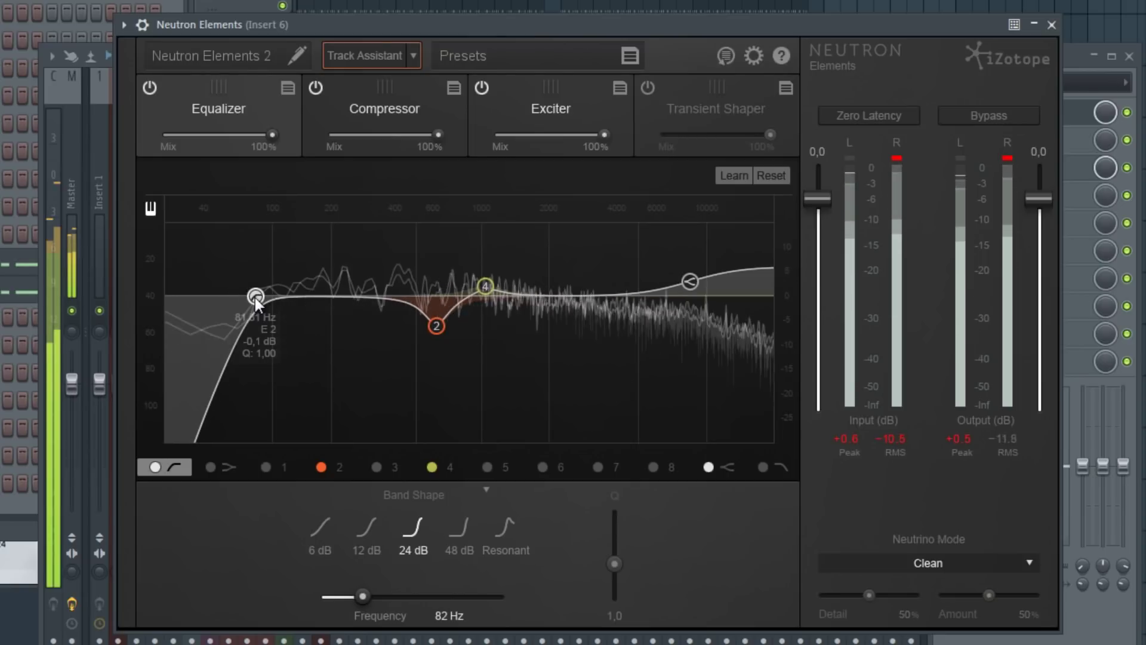
left_click_drag(255, 297, 281, 299)
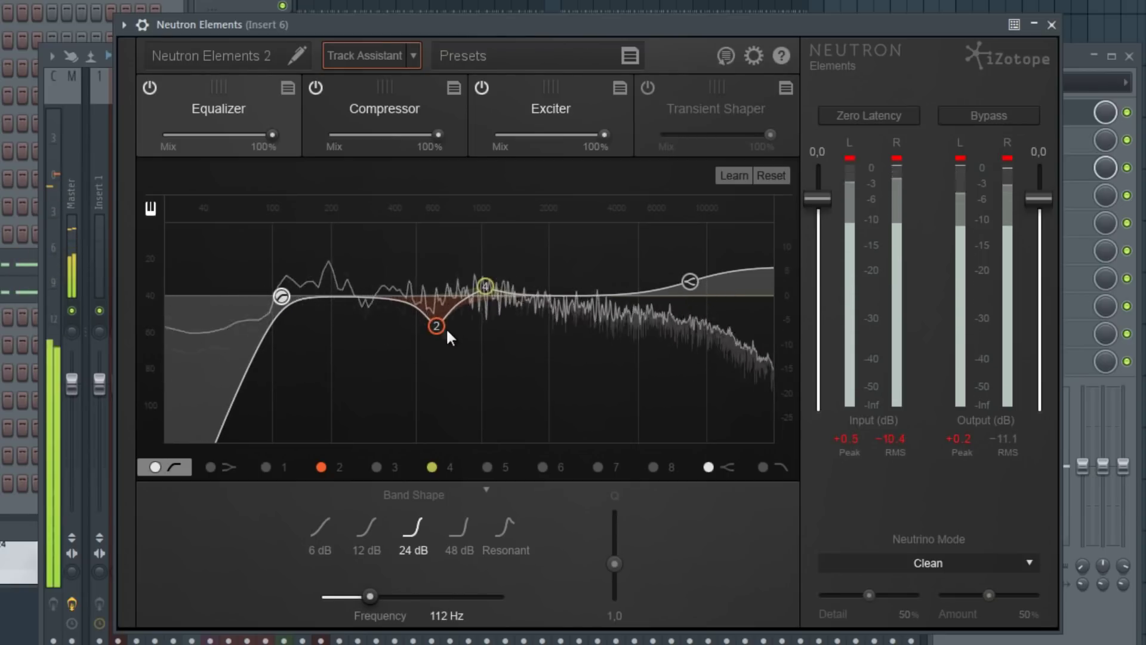
left_click_drag(437, 325, 354, 284)
left_click(482, 87)
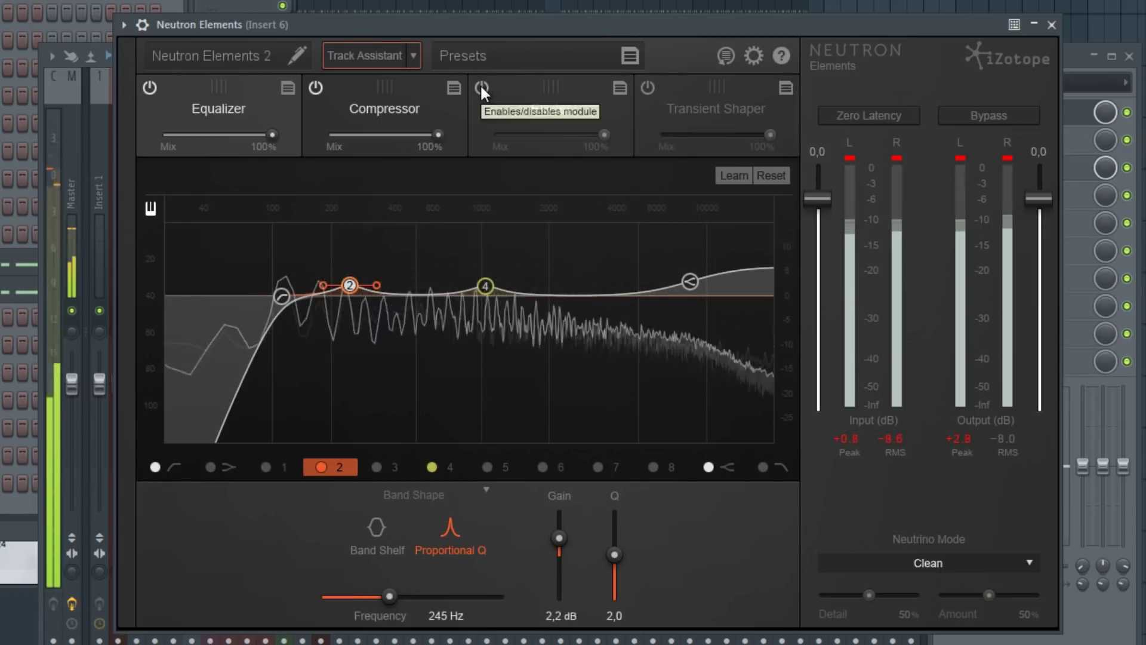
left_click(481, 87)
left_click_drag(350, 285, 363, 289)
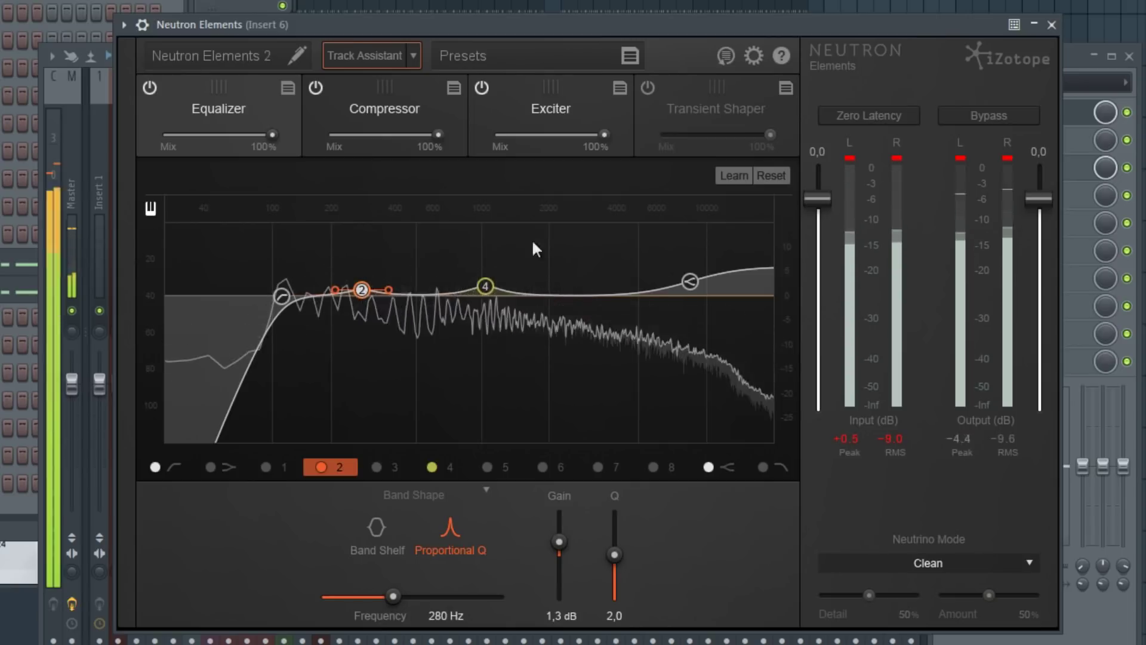
- Review the Compressor and Exciter during playback, A/B the Neutron bypass, and close the plugin
left_click(396, 114)
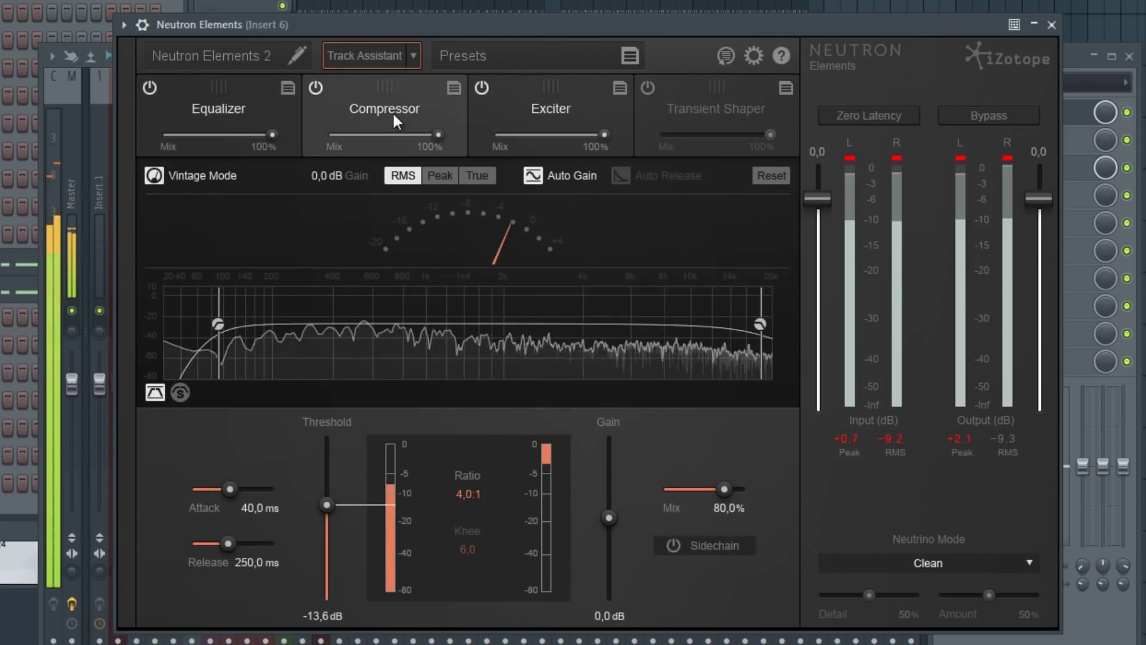
left_click(219, 111)
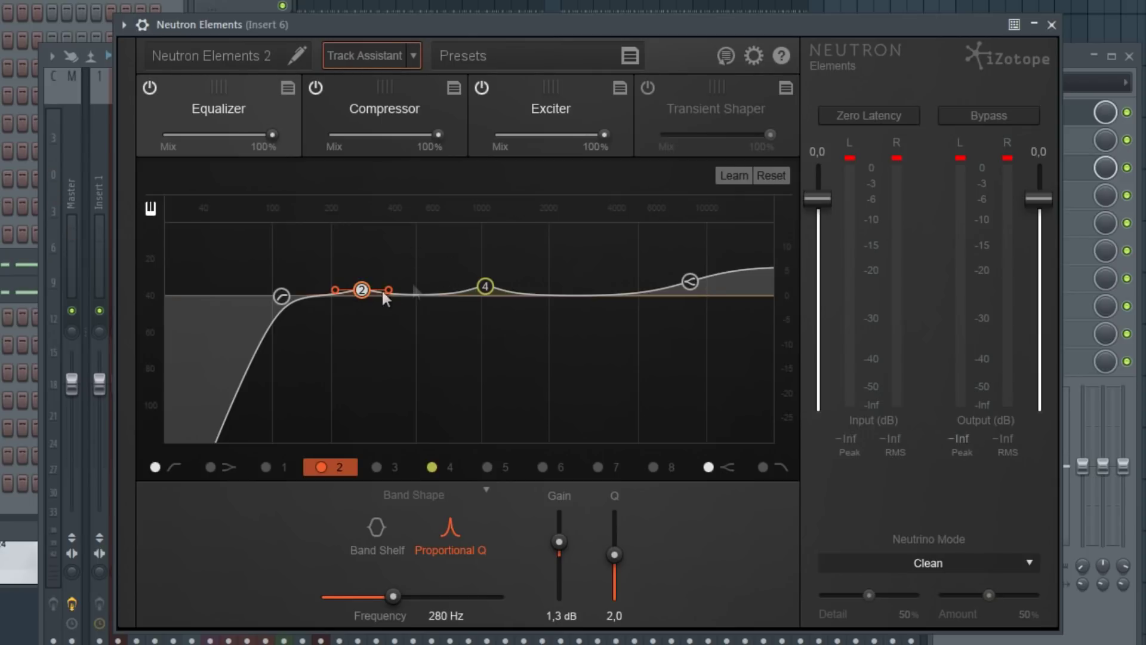
key("space")
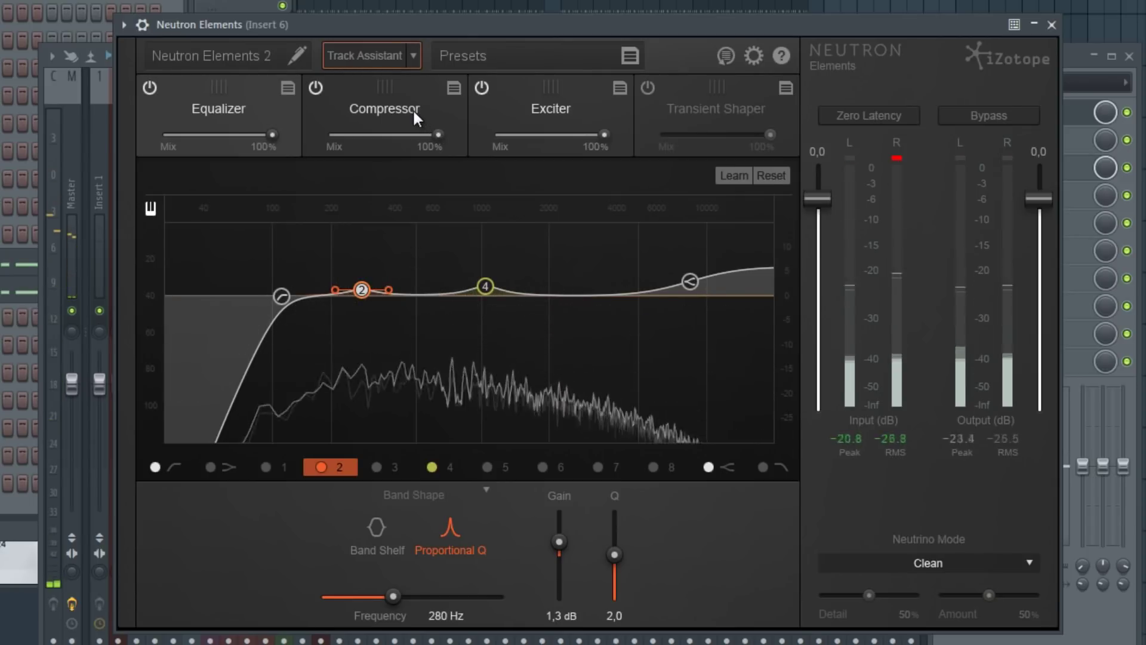
left_click(413, 109)
left_click(526, 110)
left_click(396, 111)
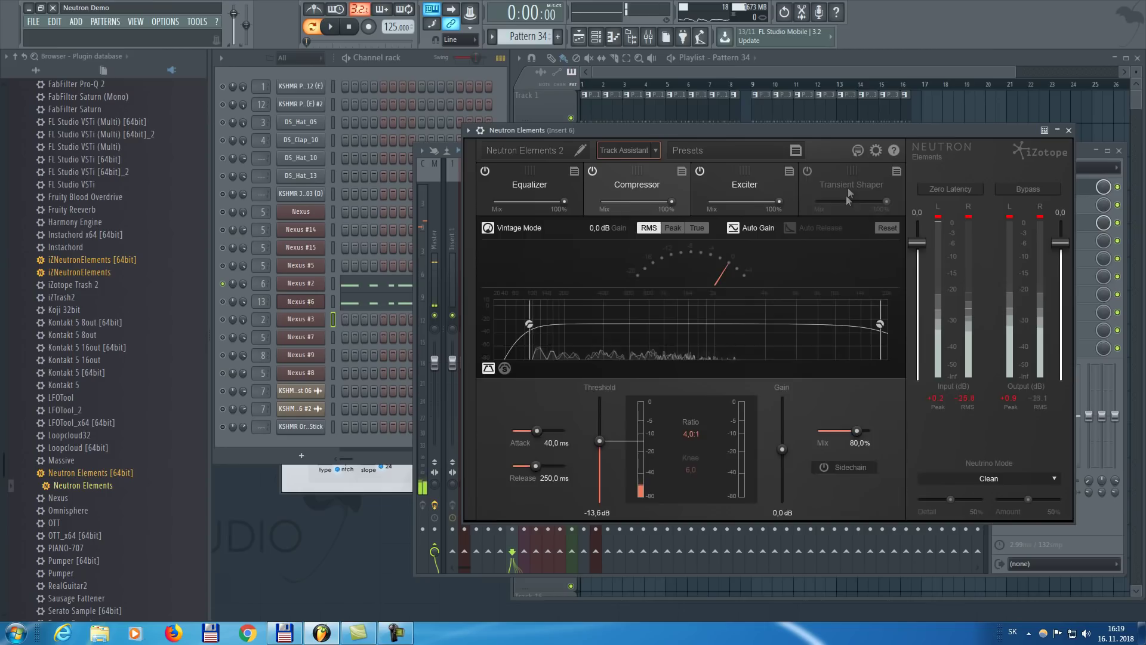
left_click(989, 116)
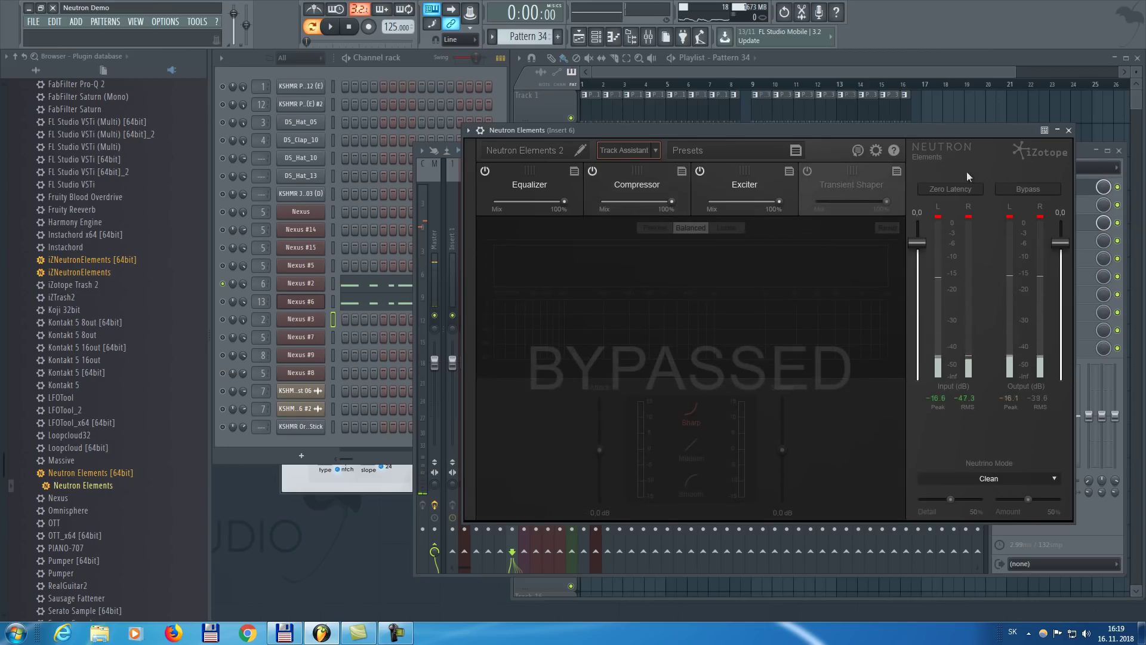
left_click(1070, 130)
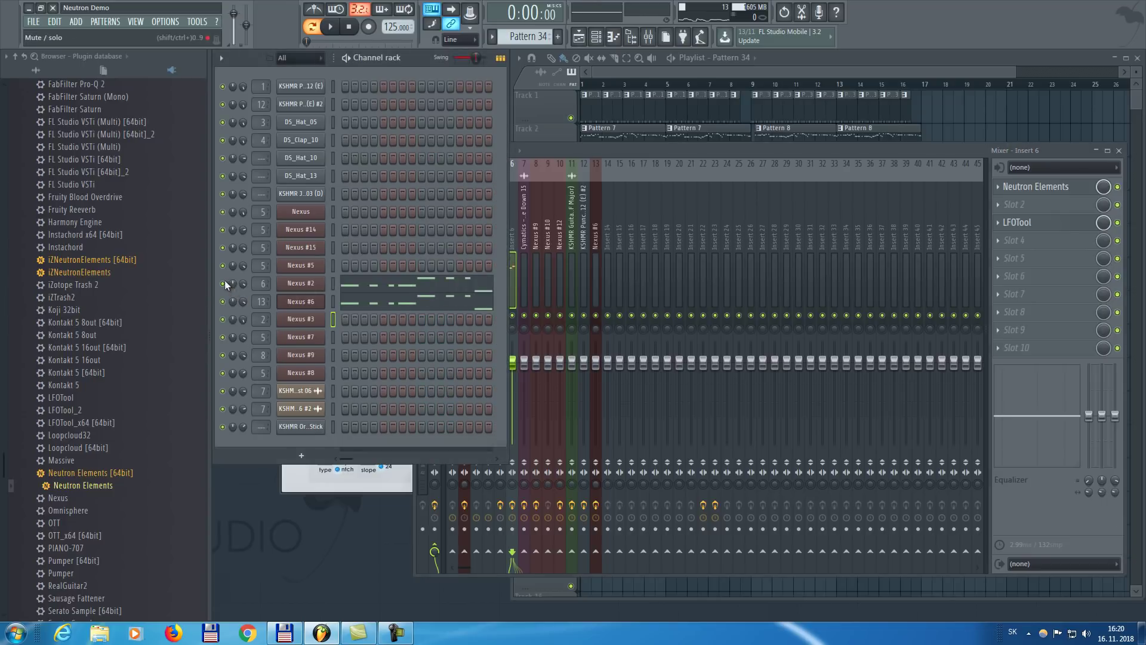
- Play the arrangement and raise insert 5's EQ band 8 gain to -5.7 dB
key("F9")
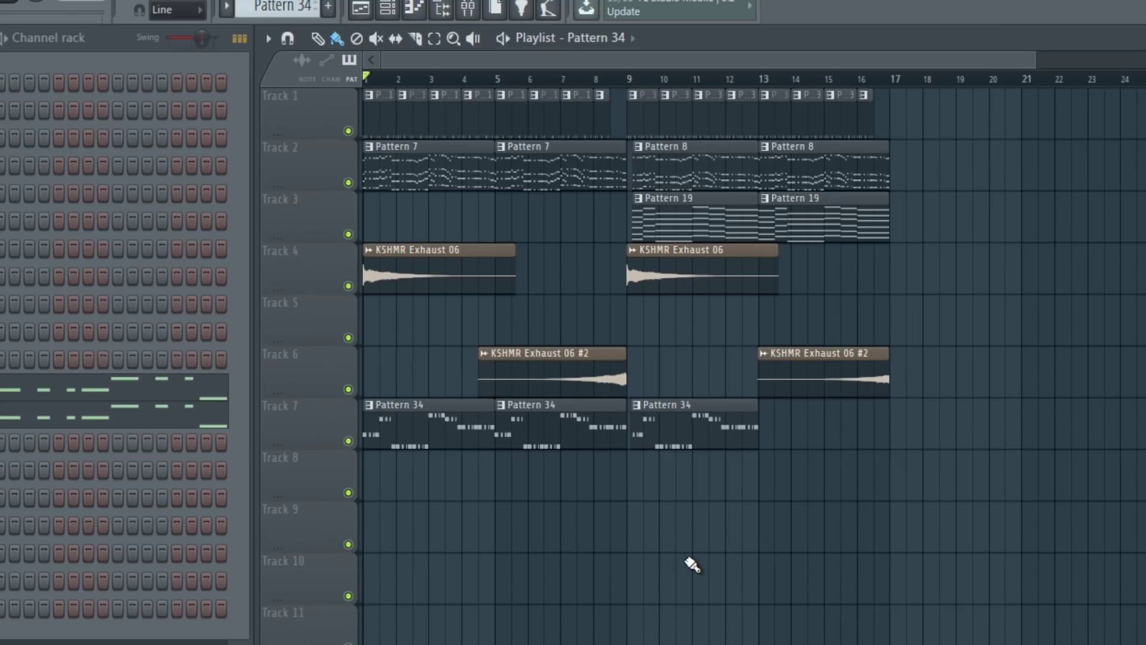
key("space")
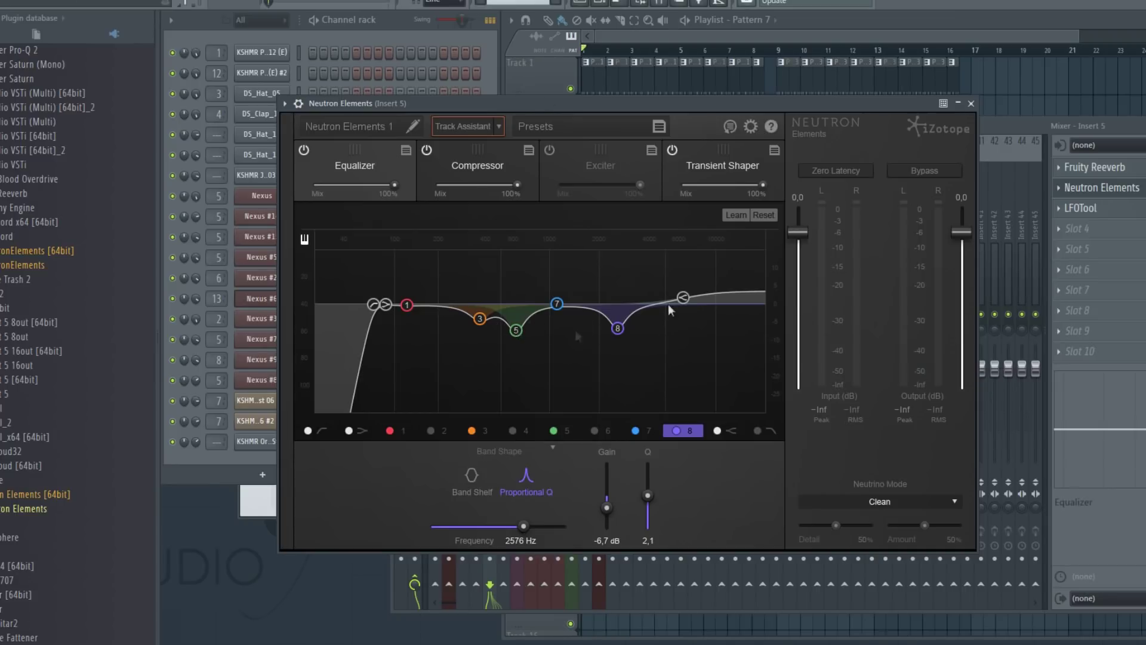
key("space")
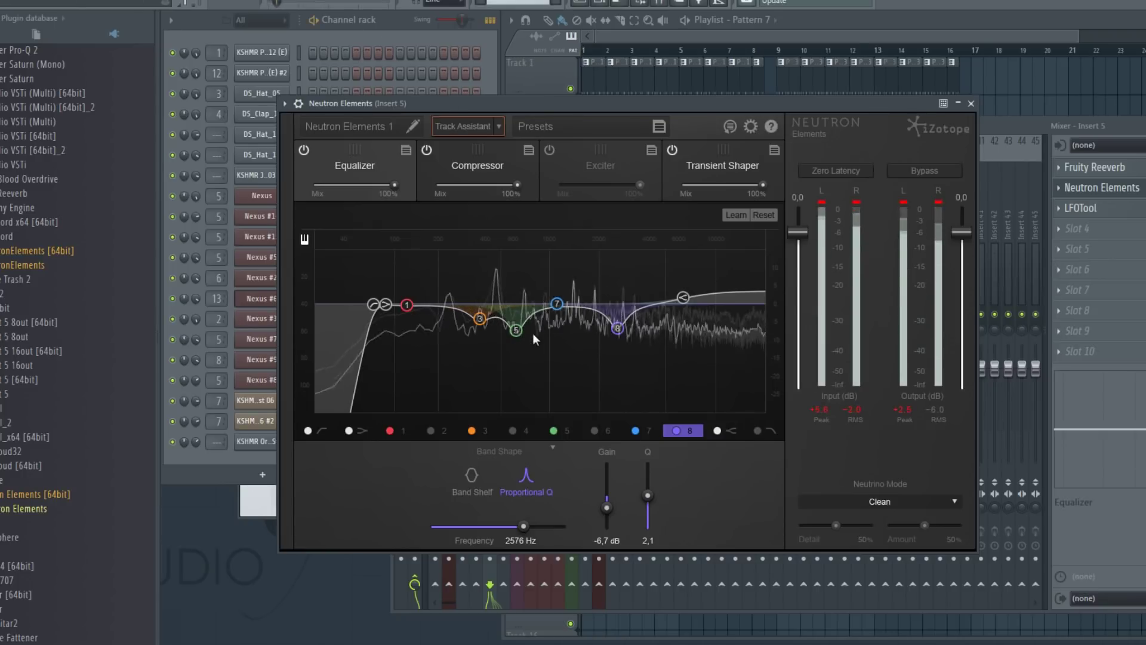
left_click(517, 329)
key("space")
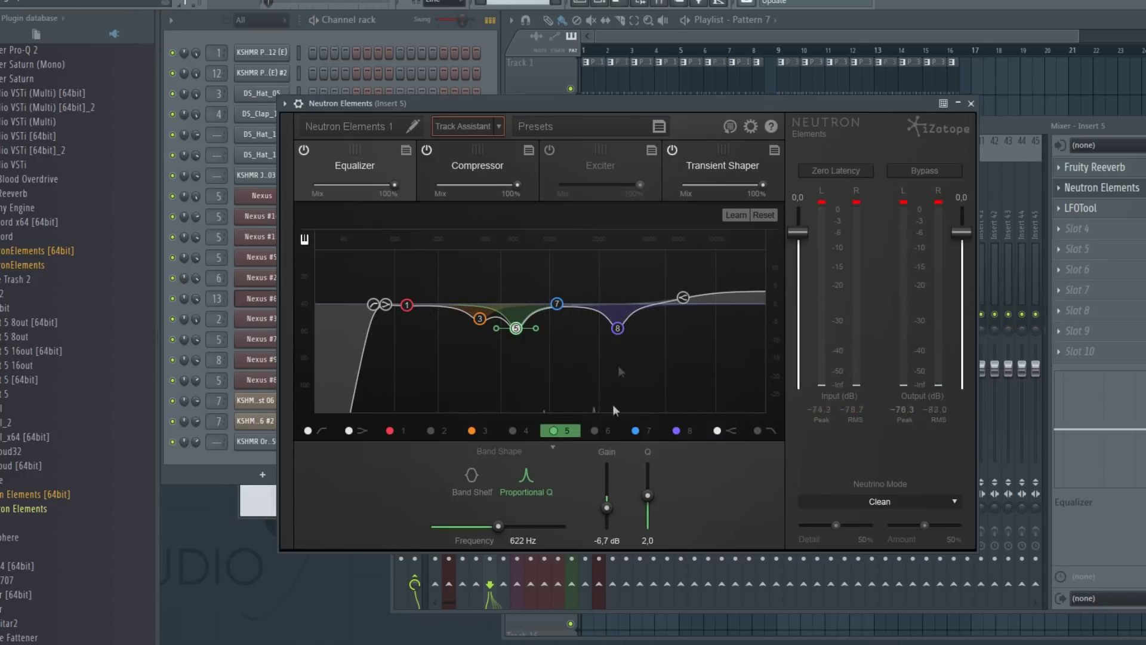
left_click(617, 327)
left_click_drag(608, 506, 607, 505)
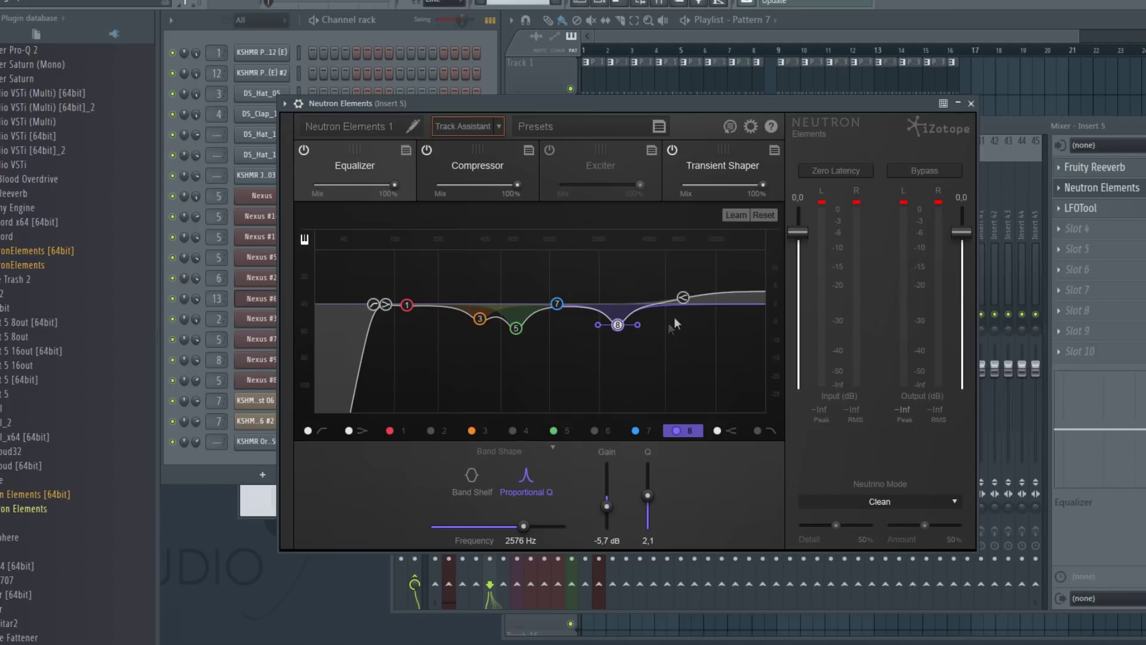
- Close Neutron and its Preset Manager, then play the full arrangement from the Playlist
left_click(971, 104)
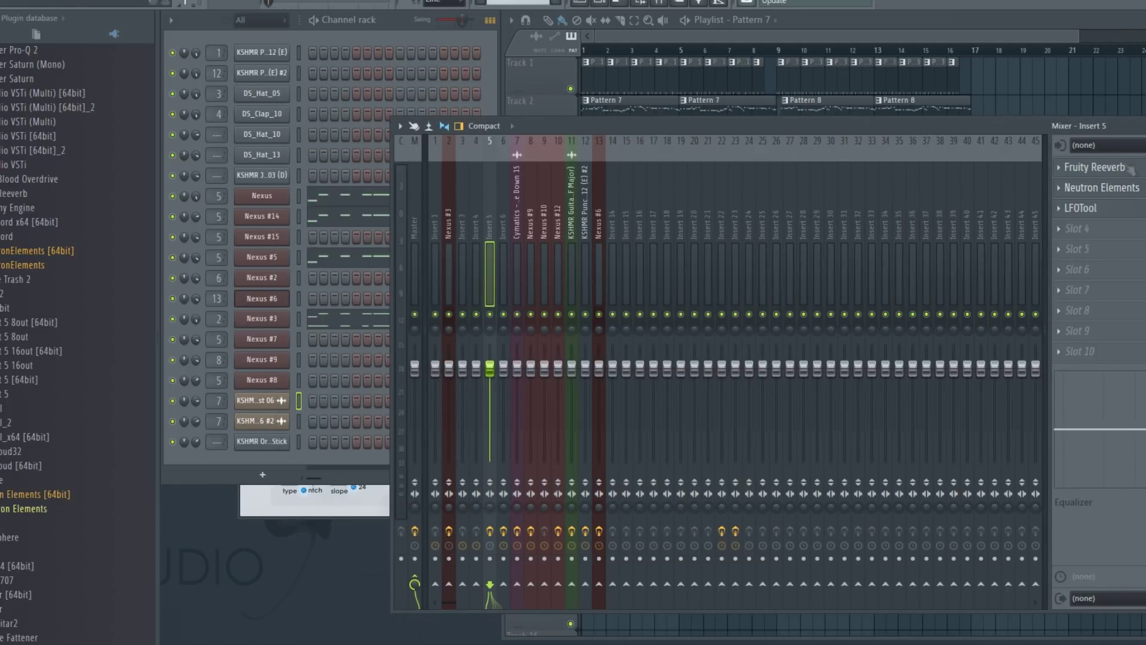
left_click(1098, 187)
left_click(644, 203)
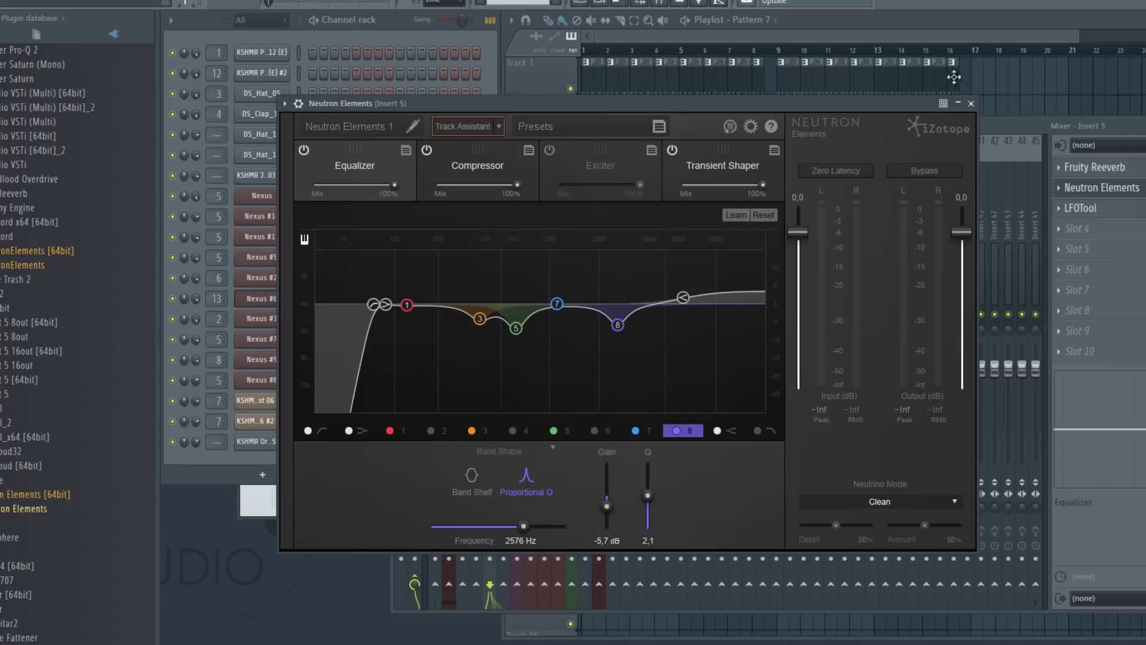
left_click(971, 104)
left_click(464, 143)
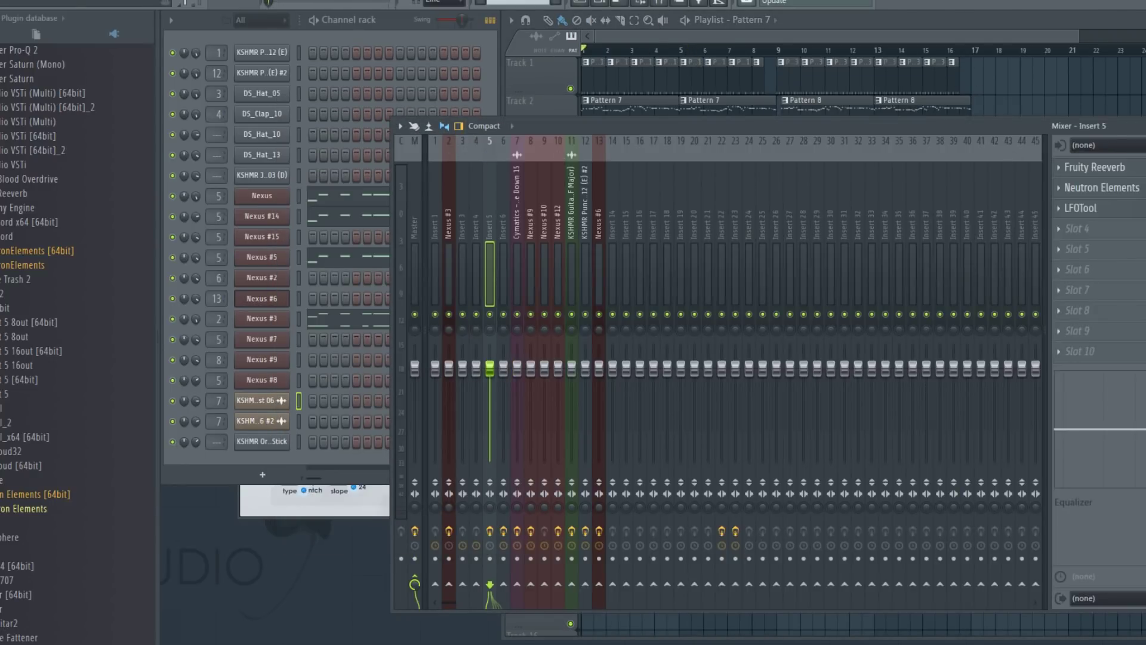
left_click(710, 20)
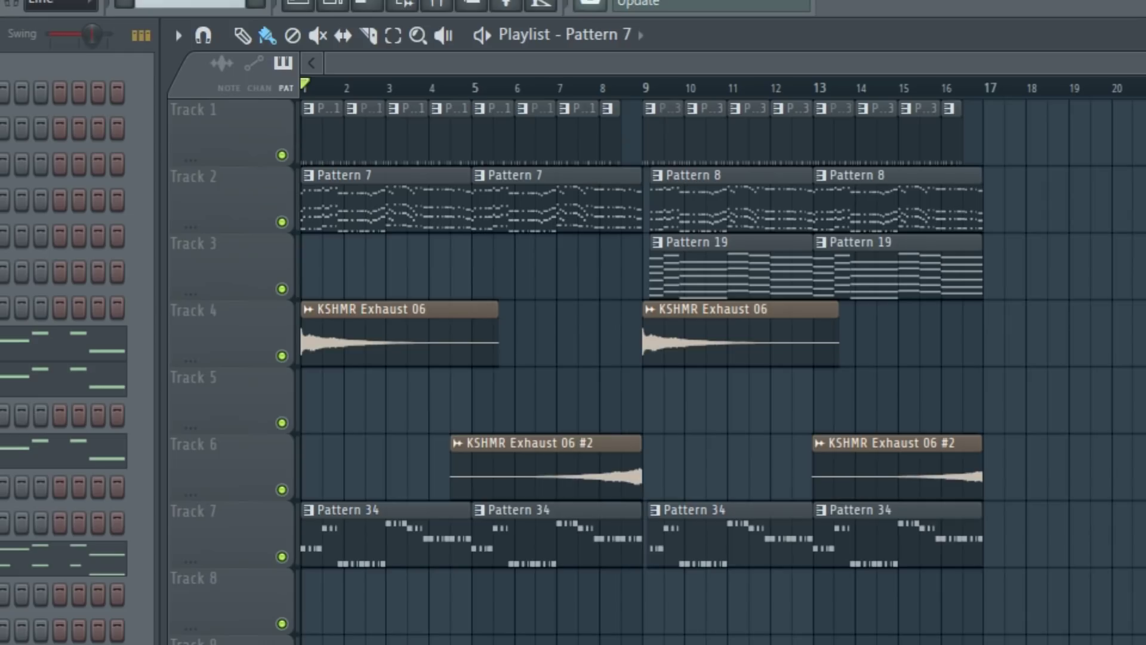
key("space")
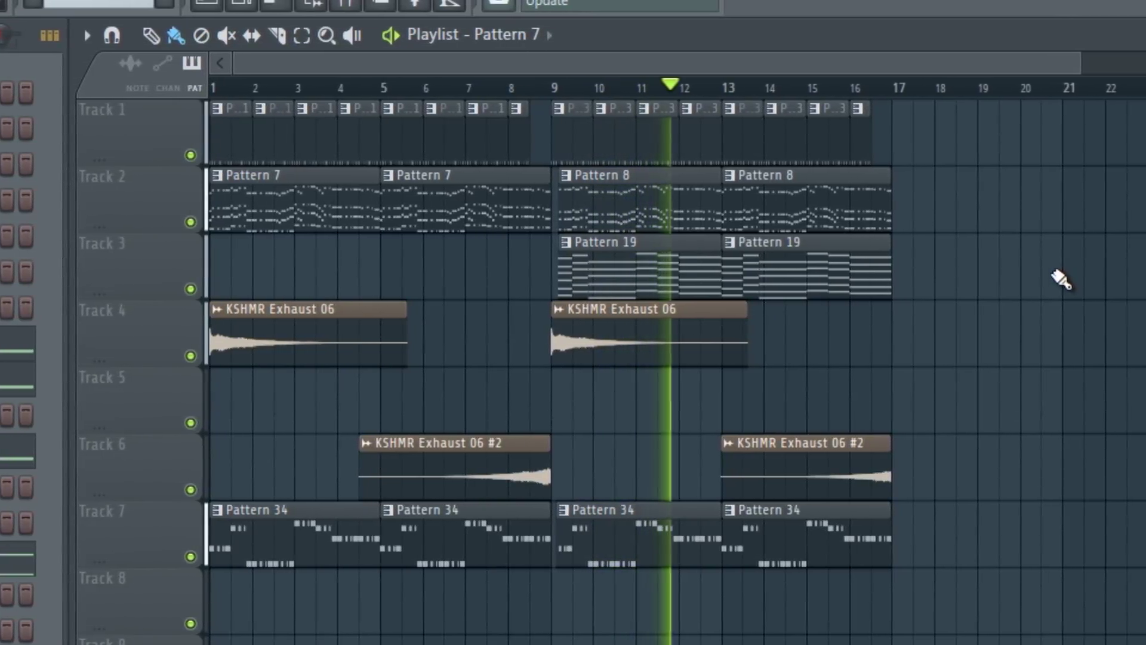
- Select the KSHMR Exhaust 06 clip and place another copy on Track 4 at bar 17
left_click(736, 322)
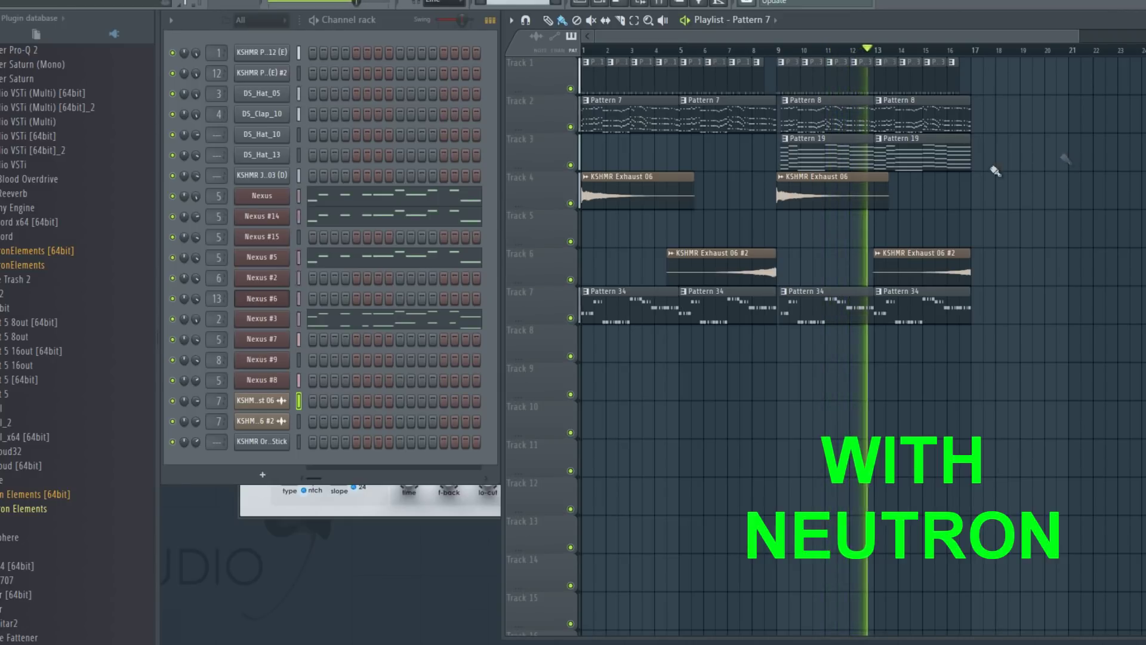
left_click(870, 185)
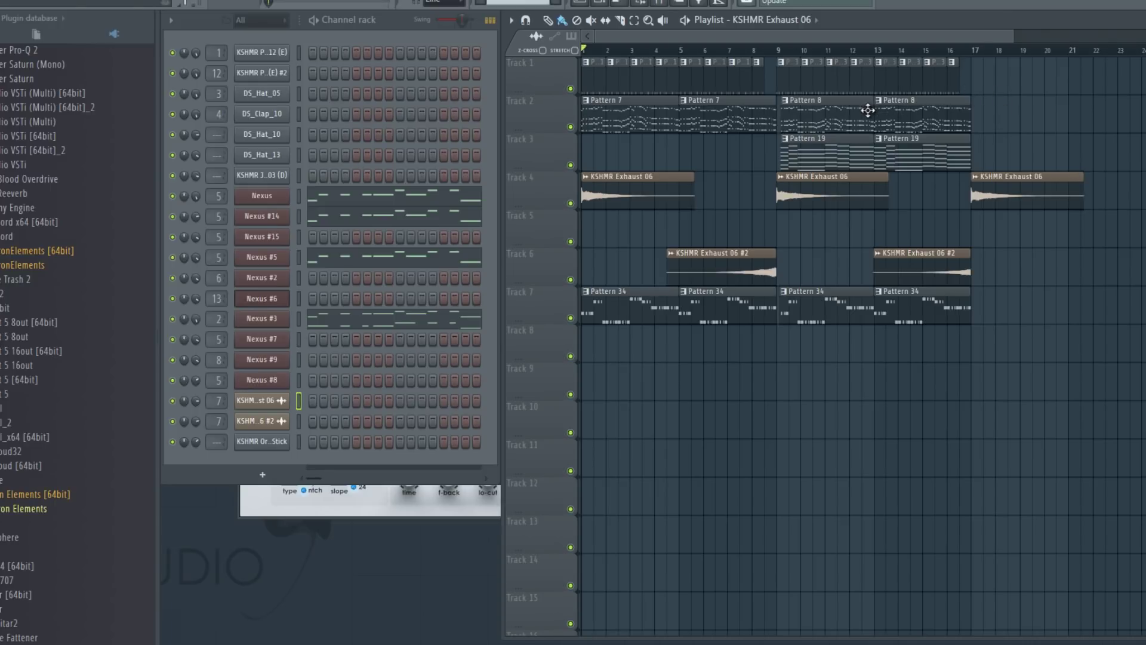
- Open Insert 5's Neutron Elements from the mixer, then close it and the mixer
key("F9")
left_click(1102, 188)
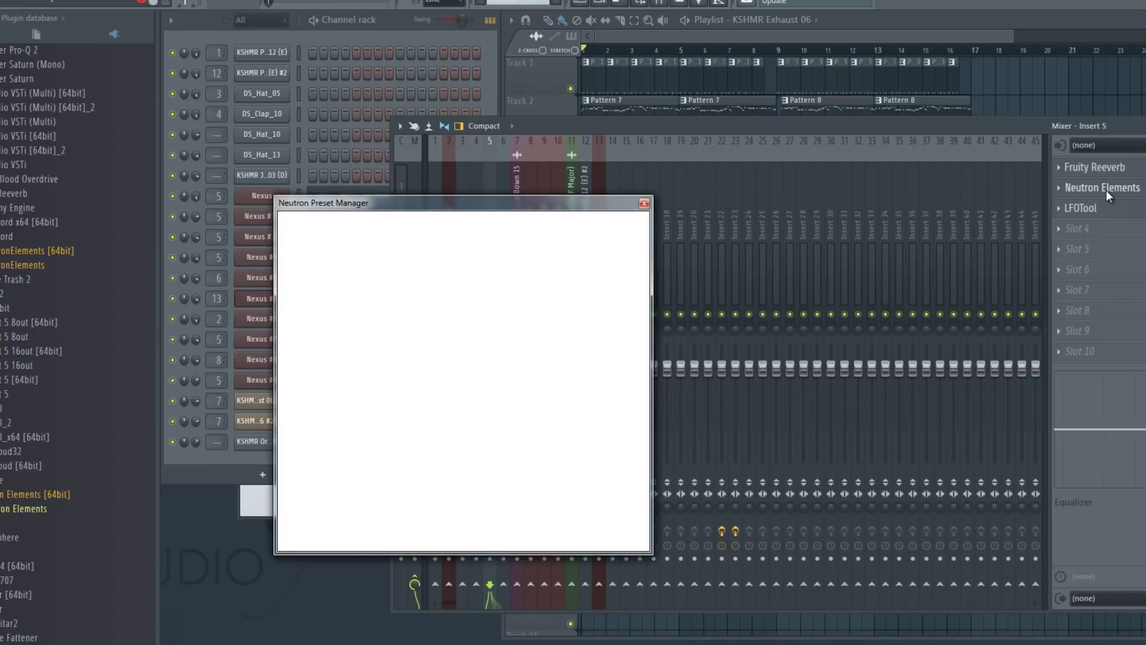
left_click(1002, 107)
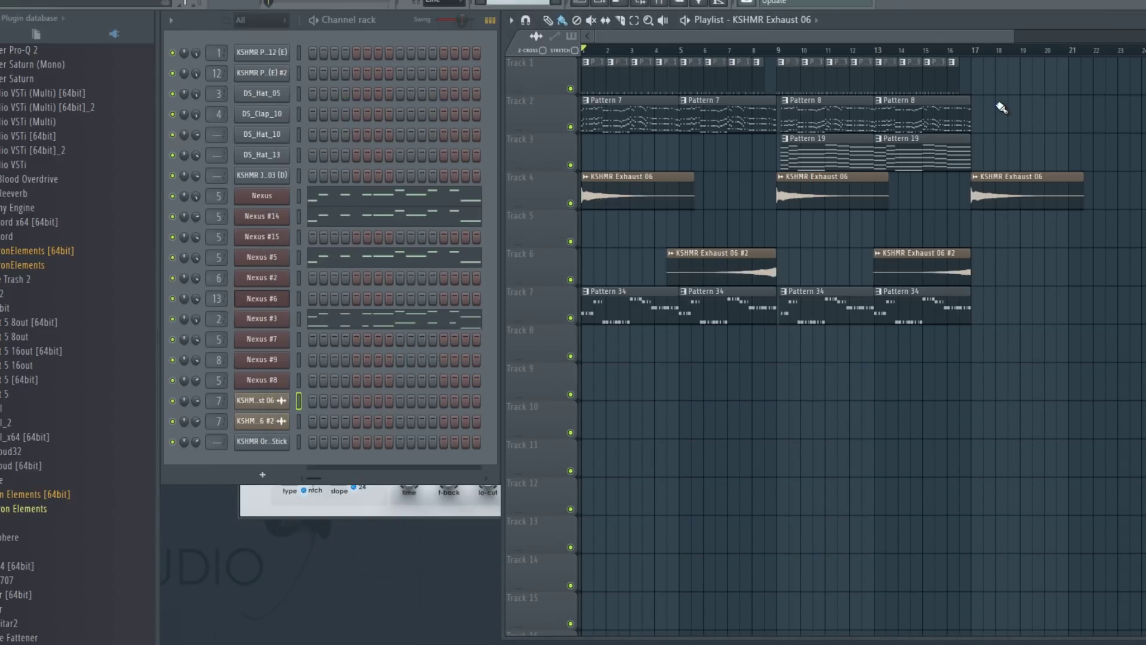